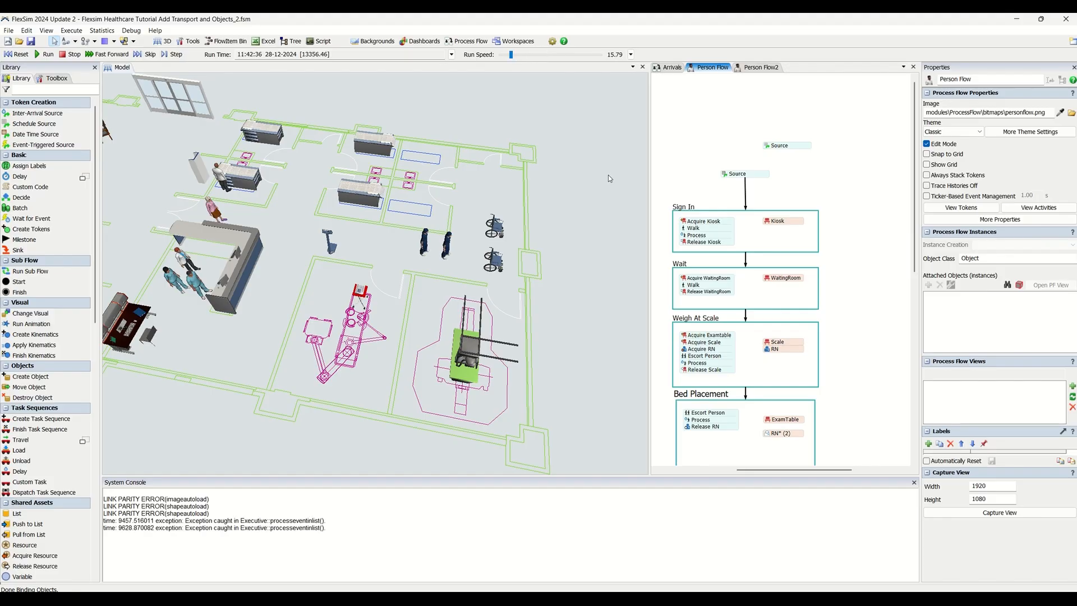
# Examine the arrivals table of the Date Time Source feeding the Sign In block of the Person Flow
pyautogui.scroll(6, 607, 222)
pyautogui.scroll(-3, 608, 222)
pyautogui.moveTo(704, 163); pyautogui.dragTo(727, 55)
pyautogui.scroll(-5, 703, 250)
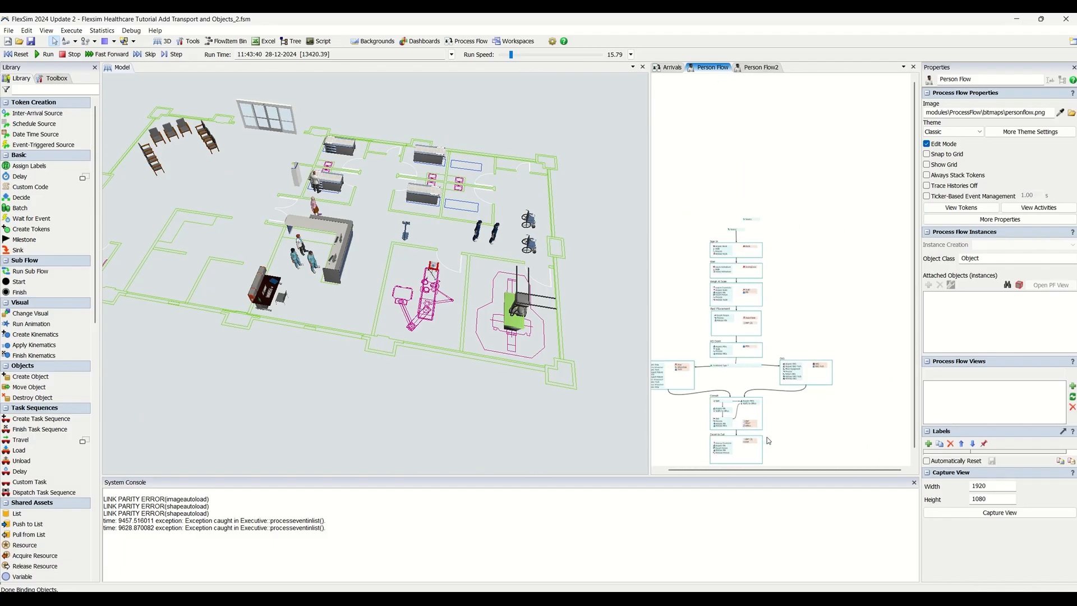
pyautogui.scroll(5, 726, 243)
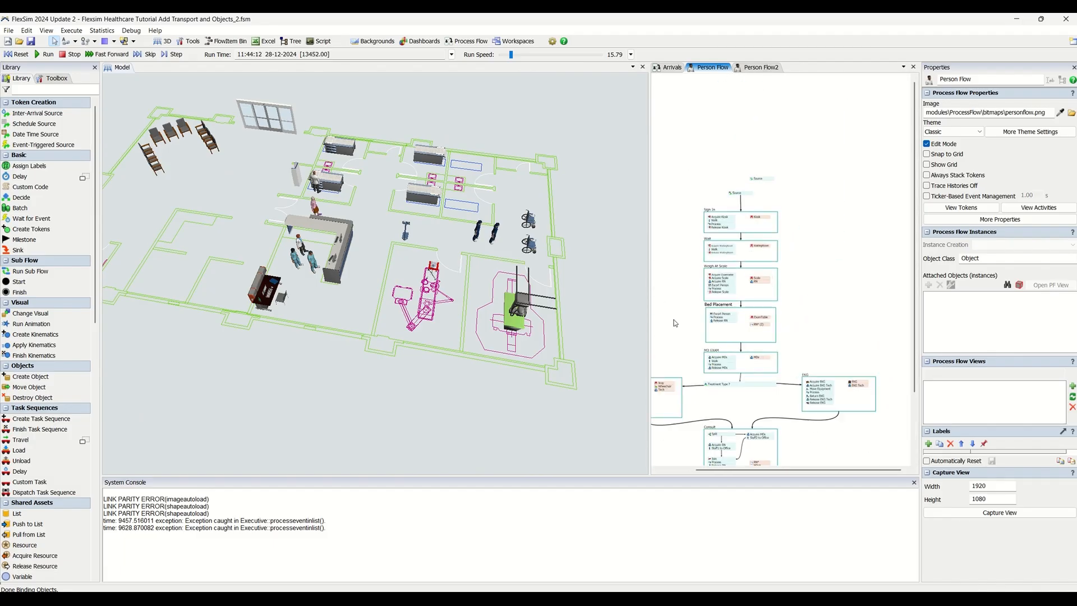
pyautogui.doubleClick(722, 239)
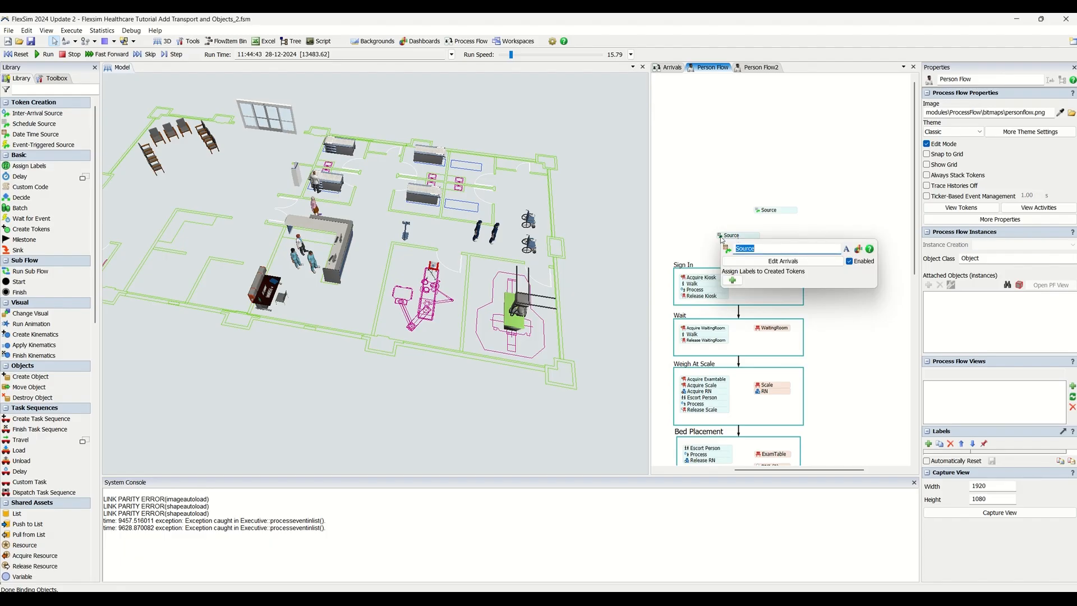
pyautogui.click(794, 262)
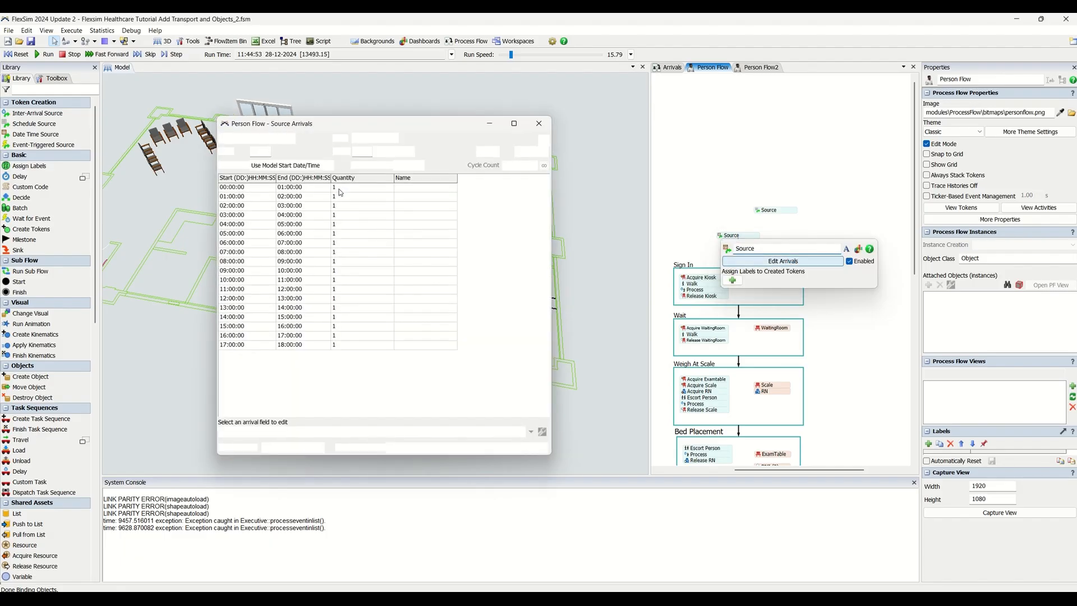
pyautogui.click(343, 196)
pyautogui.click(347, 206)
pyautogui.click(348, 236)
pyautogui.click(353, 275)
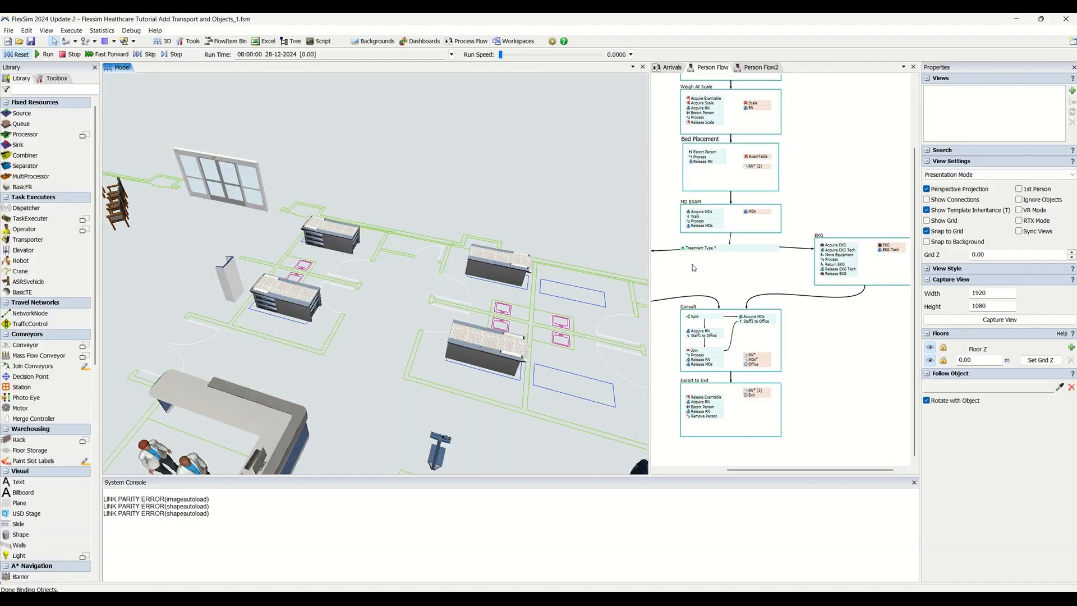
# Check the Send Token To setting of the Treatment Type ? decision below MD EXAM
pyautogui.click(683, 249)
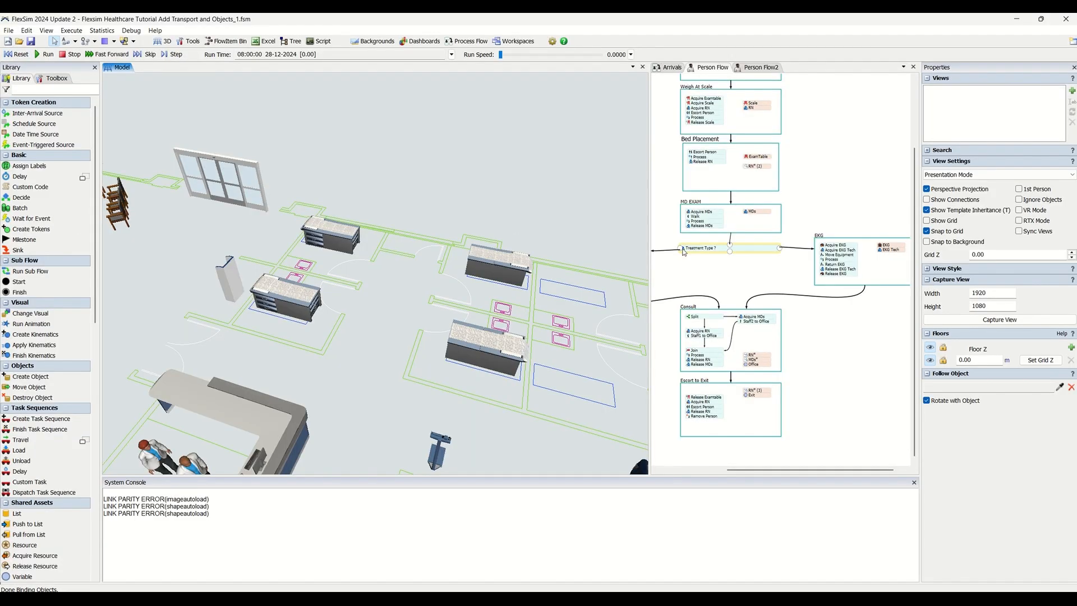
pyautogui.doubleClick(683, 249)
pyautogui.click(698, 281)
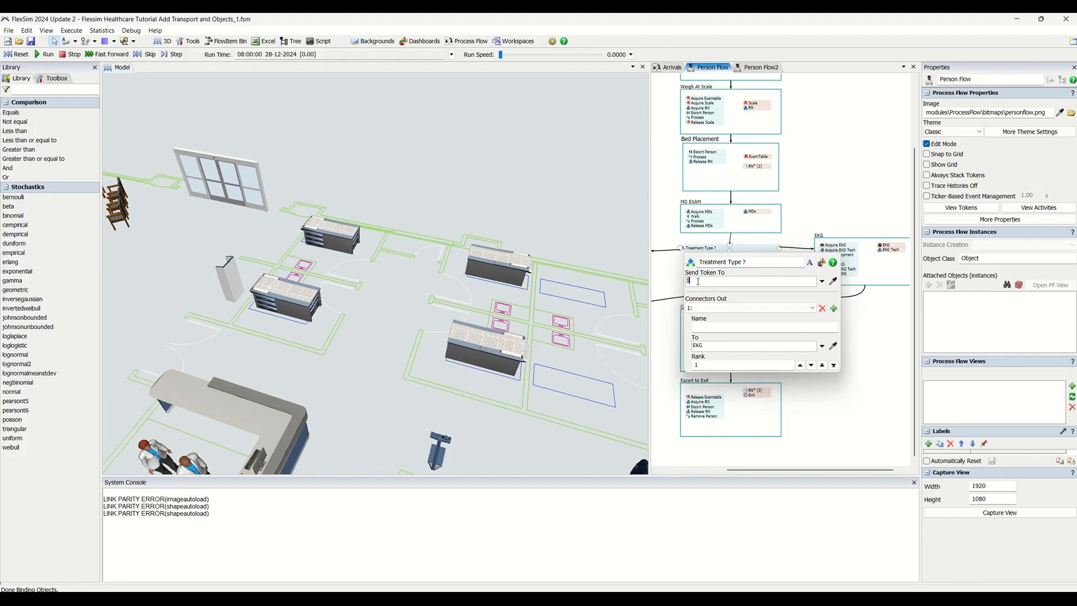
pyautogui.click(821, 216)
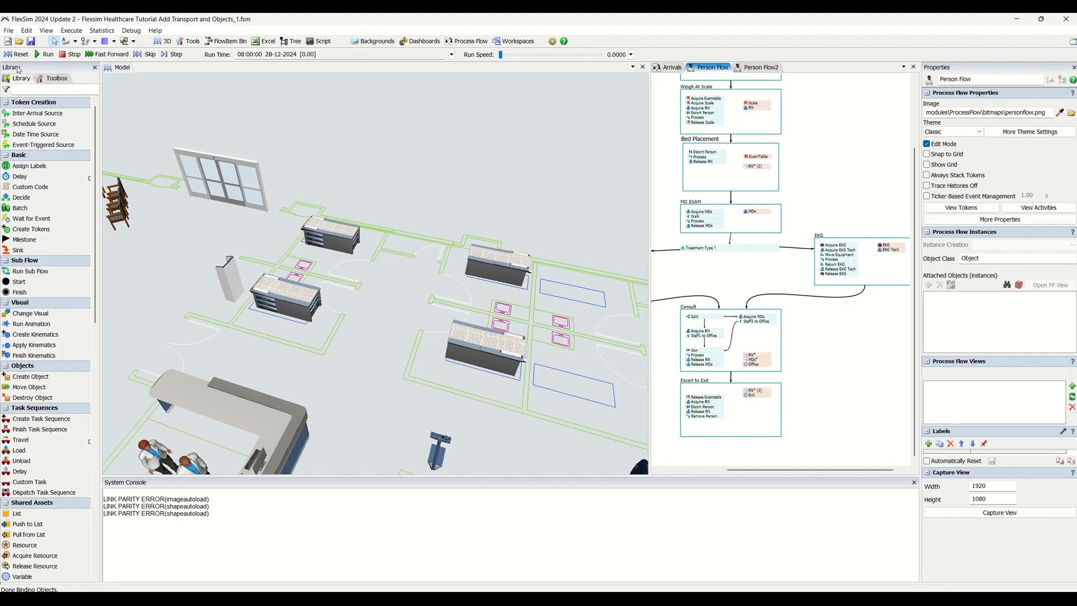
# Run the simulation, raising its speed from about 2.65 to about 5.27, and watch the patient's MD EXAM stage
pyautogui.click(510, 57)
pyautogui.moveTo(511, 59)
pyautogui.mouseDown()
pyautogui.moveTo(521, 60)
pyautogui.moveTo(508, 60)
pyautogui.mouseUp()
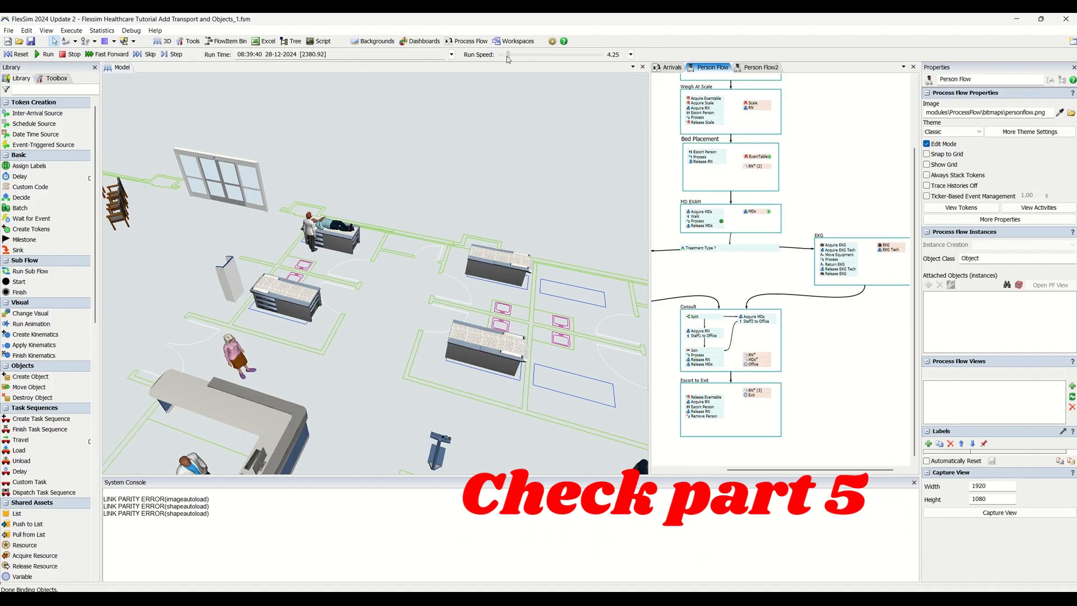
pyautogui.scroll(-5, 455, 213)
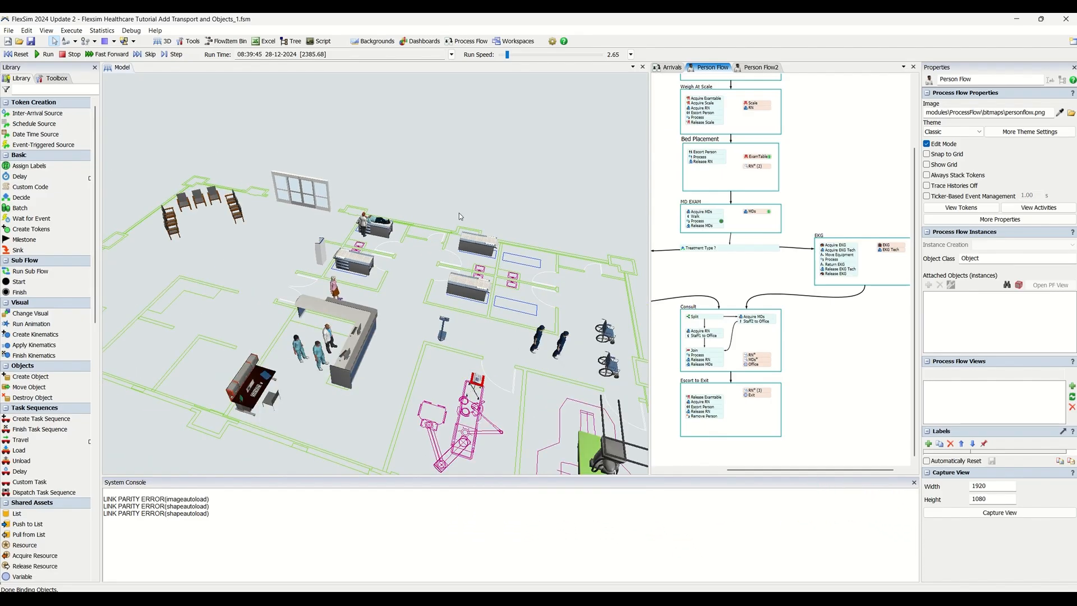
pyautogui.click(523, 216)
pyautogui.scroll(-2, 480, 202)
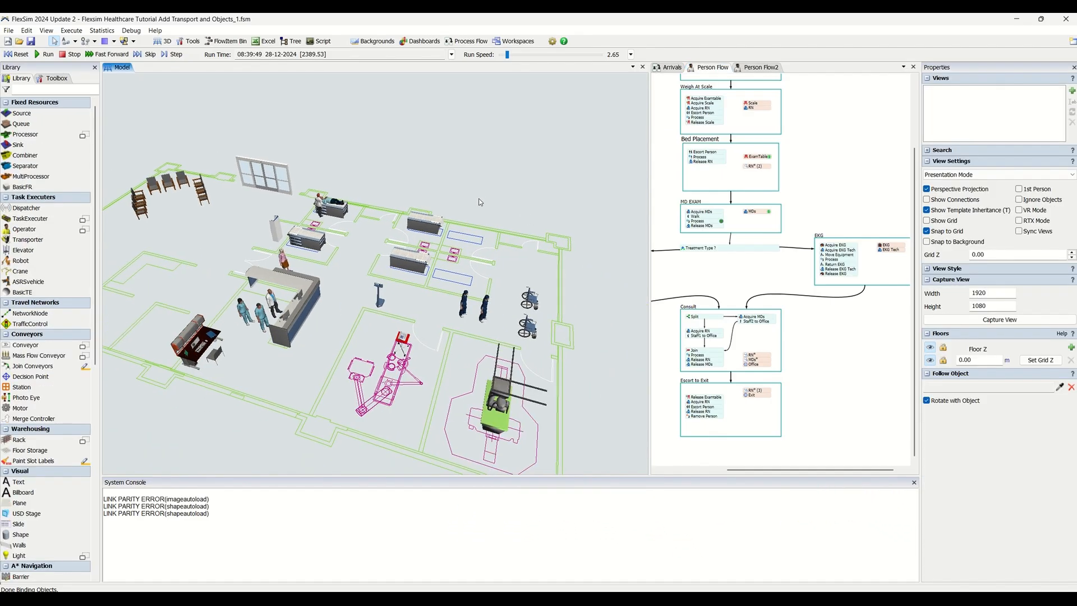
pyautogui.click(791, 206)
pyautogui.moveTo(820, 194); pyautogui.dragTo(850, 186)
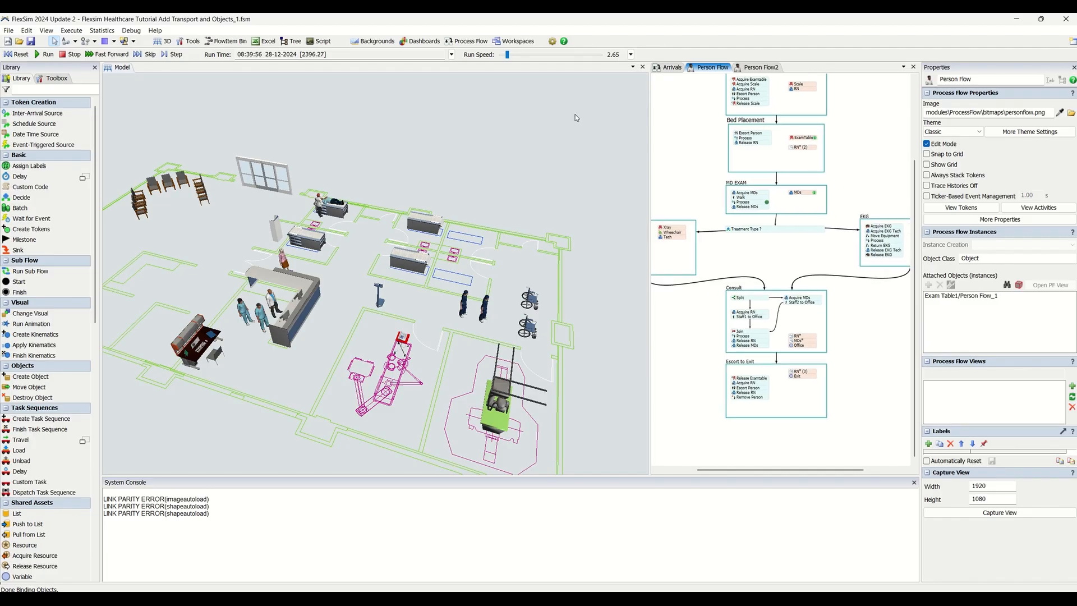
pyautogui.moveTo(507, 61); pyautogui.dragTo(511, 59)
pyautogui.scroll(5, 745, 196)
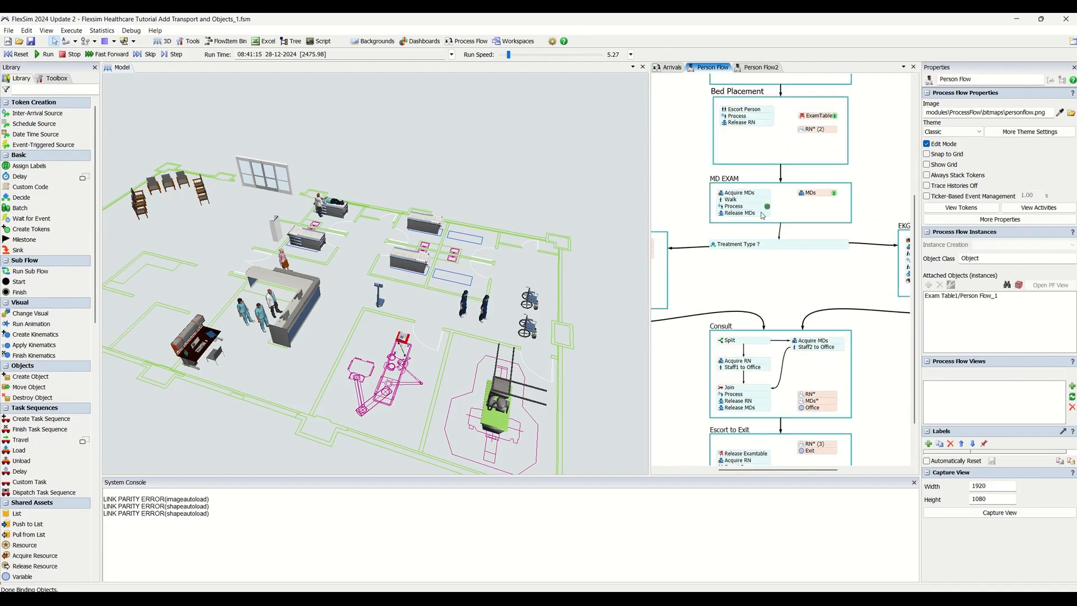
# Pause the simulation by setting the run speed to 0 and inspect the activities in the Xray block
pyautogui.moveTo(509, 58); pyautogui.dragTo(486, 58)
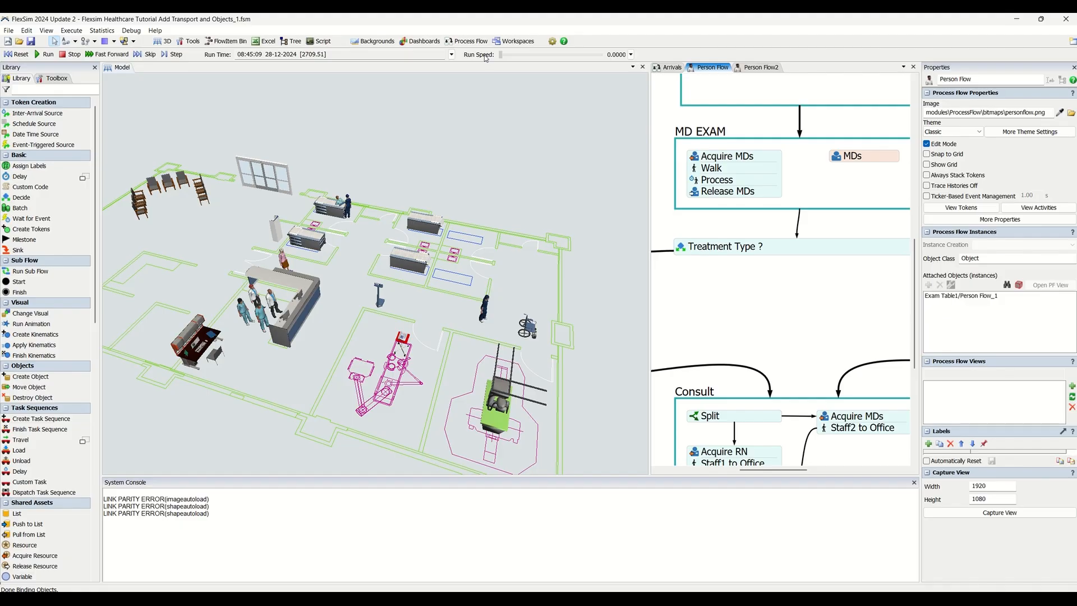
pyautogui.scroll(-5, 823, 333)
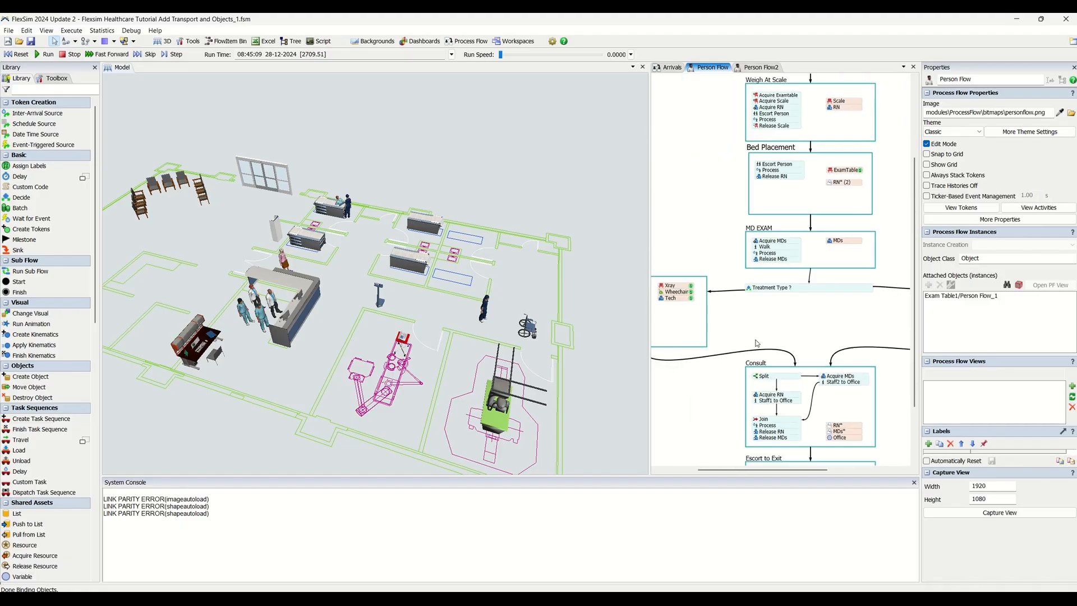
pyautogui.moveTo(711, 389); pyautogui.dragTo(840, 393)
pyautogui.scroll(2, 734, 313)
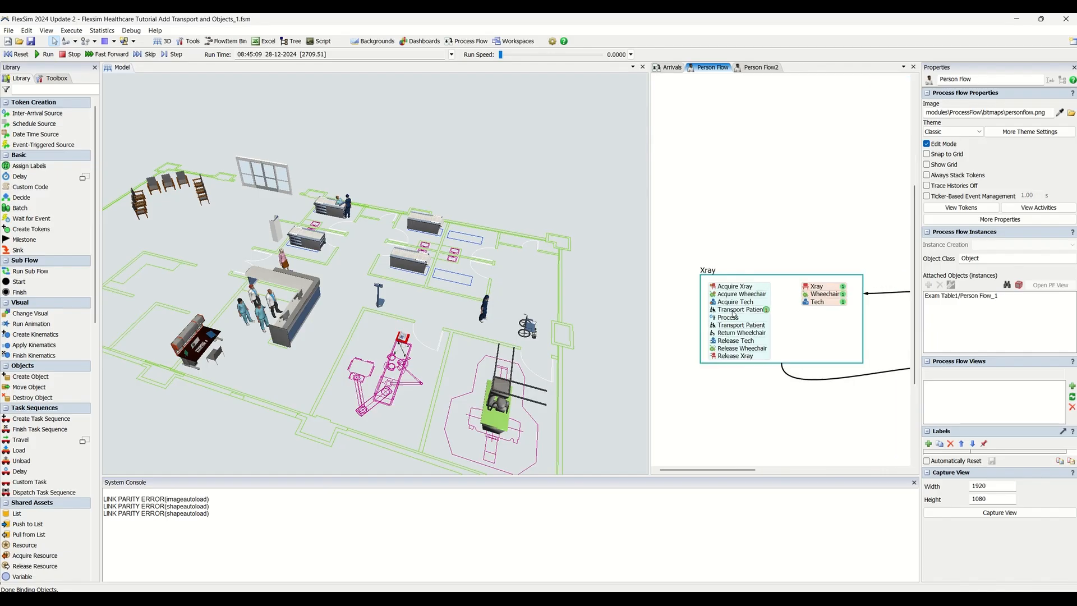
# Set the run speed to about 0.84 and follow the patient's wheelchair transport onto the X-ray table in the 3D model
pyautogui.moveTo(501, 56); pyautogui.dragTo(506, 57)
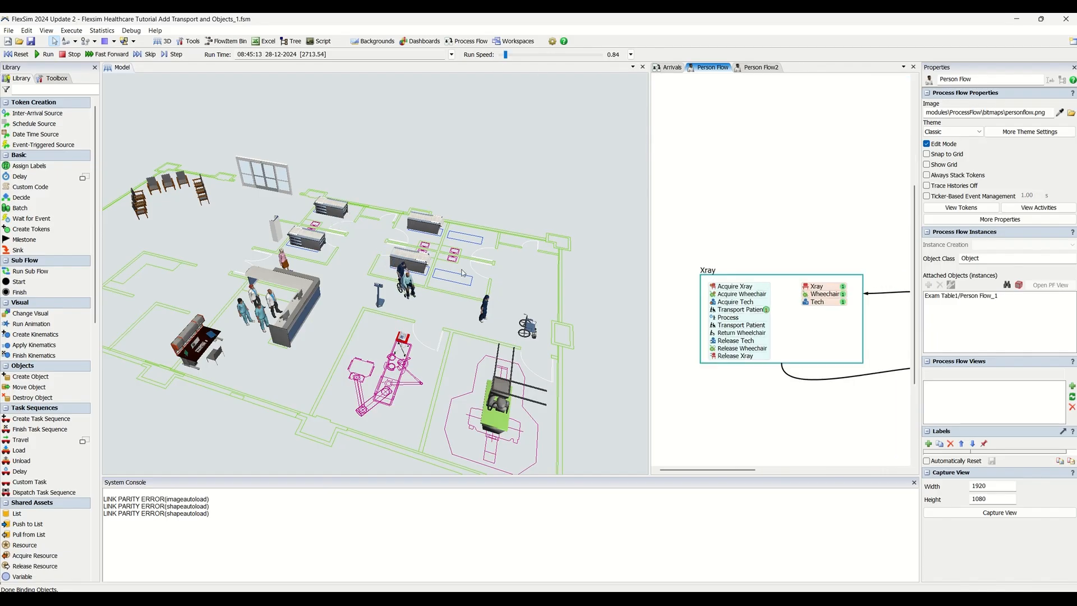
pyautogui.scroll(2, 449, 333)
pyautogui.click(461, 355)
pyautogui.moveTo(462, 355); pyautogui.dragTo(525, 374, button='right')
pyautogui.scroll(3, 526, 375)
pyautogui.moveTo(527, 375); pyautogui.dragTo(266, 333)
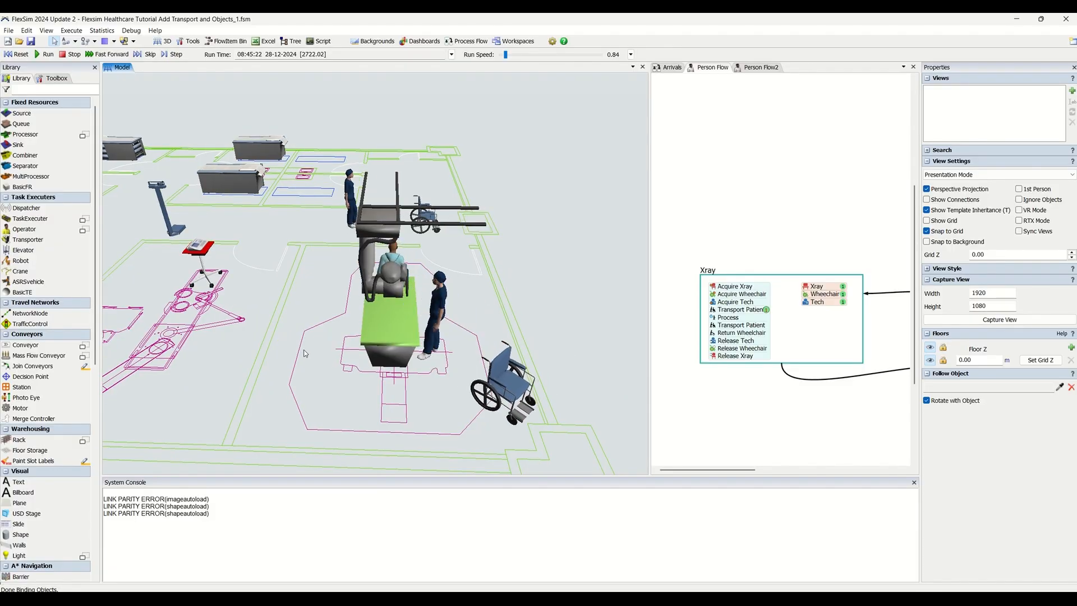
pyautogui.moveTo(592, 337); pyautogui.dragTo(553, 340, button='right')
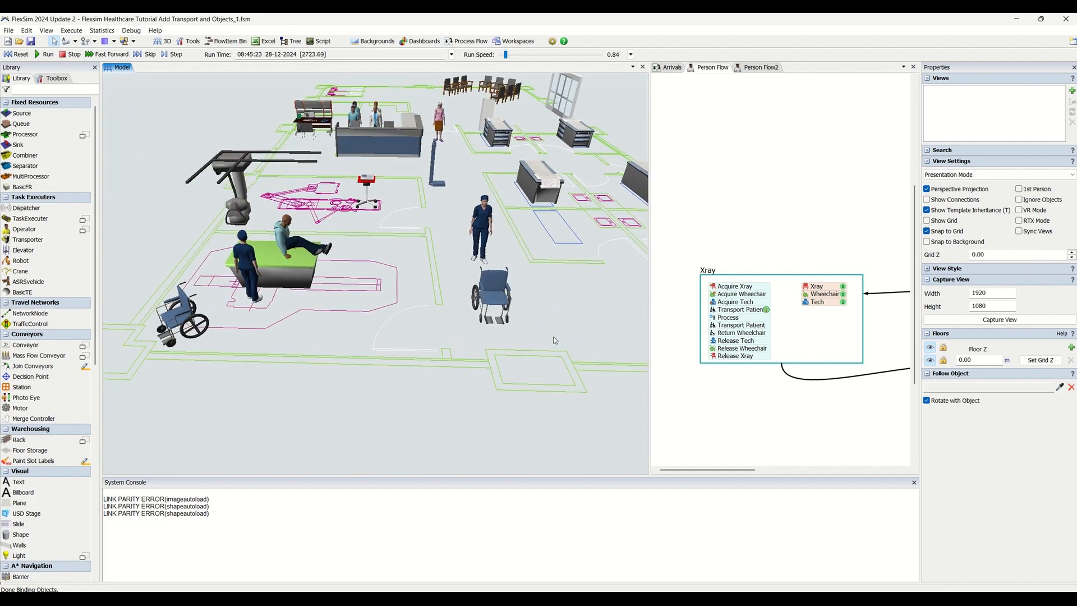
pyautogui.scroll(3, 292, 257)
pyautogui.moveTo(357, 355); pyautogui.dragTo(322, 317, button='right')
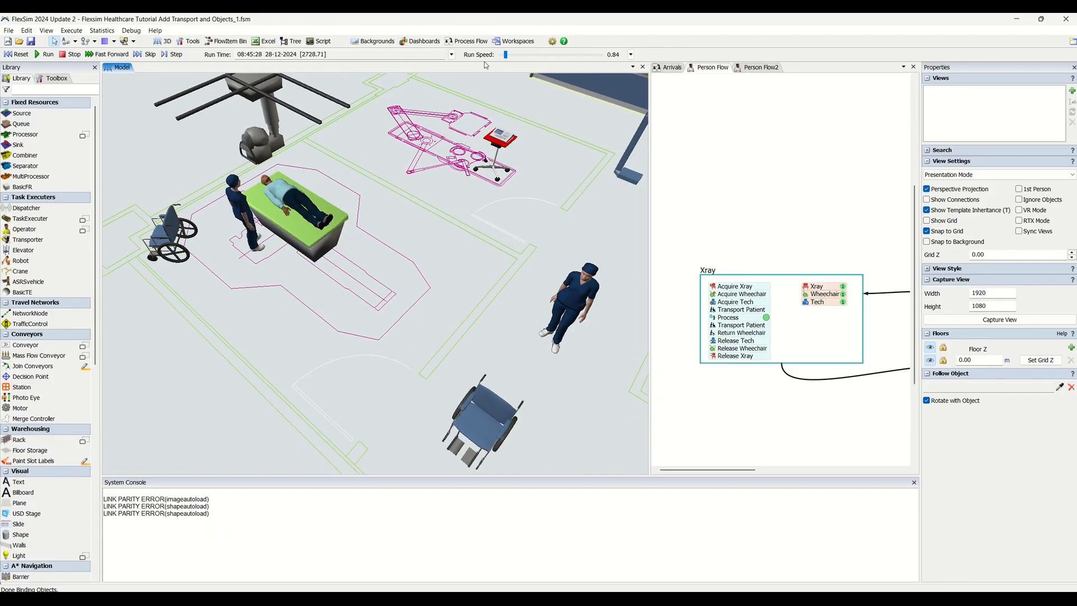
# Set the run speed to 0 and examine the patient's transport between the X-ray room and the exam rooms
pyautogui.moveTo(506, 55)
pyautogui.mouseDown()
pyautogui.moveTo(515, 58)
pyautogui.moveTo(500, 56)
pyautogui.mouseUp()
pyautogui.moveTo(465, 262); pyautogui.dragTo(486, 268, button='right')
pyautogui.scroll(-5, 486, 268)
pyautogui.moveTo(215, 294); pyautogui.dragTo(276, 345, button='right')
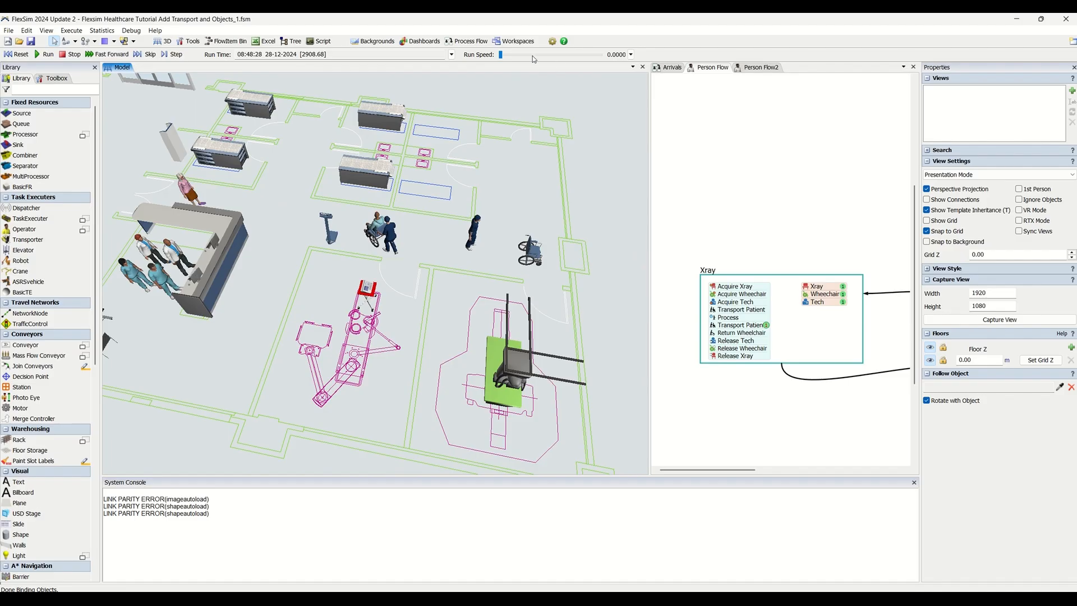
# Set the run speed to 4.25 and watch the Consult stage in the 3D model and process flow
pyautogui.moveTo(503, 57); pyautogui.dragTo(510, 58)
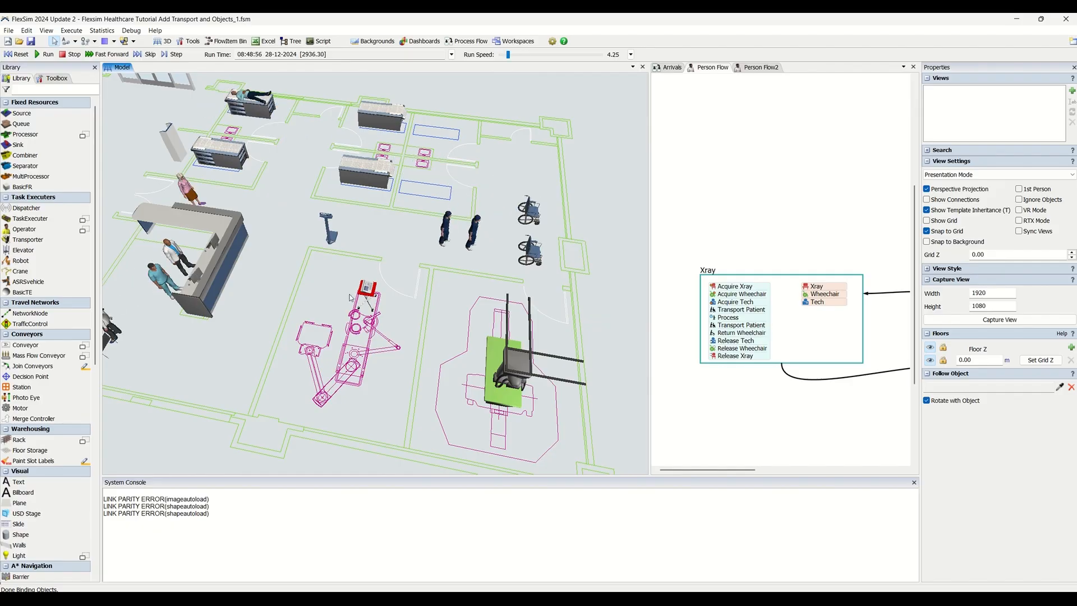
pyautogui.scroll(-2, 336, 303)
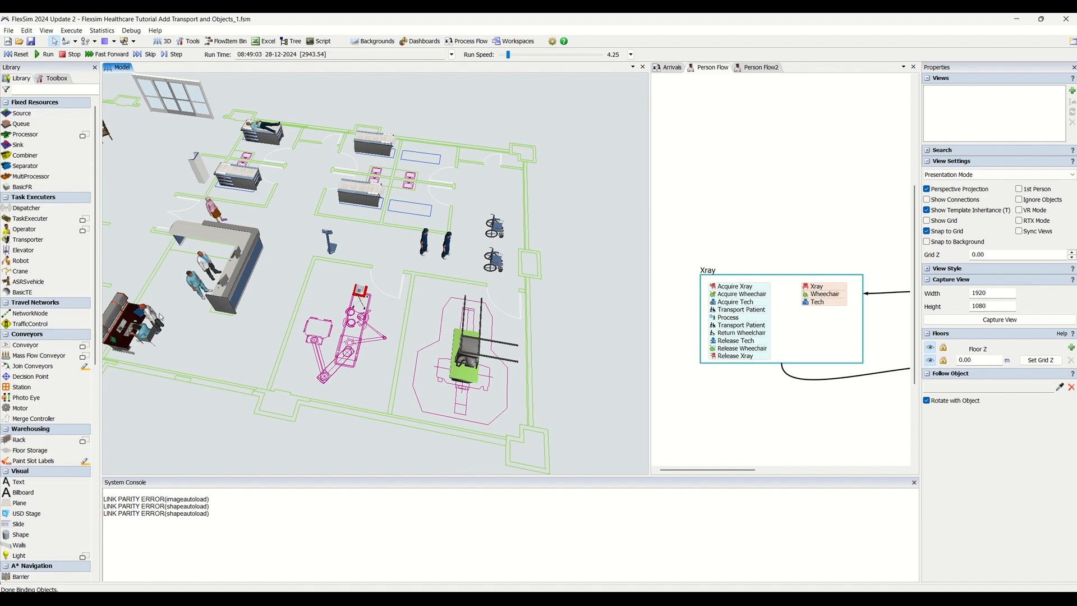
pyautogui.scroll(-4, 746, 413)
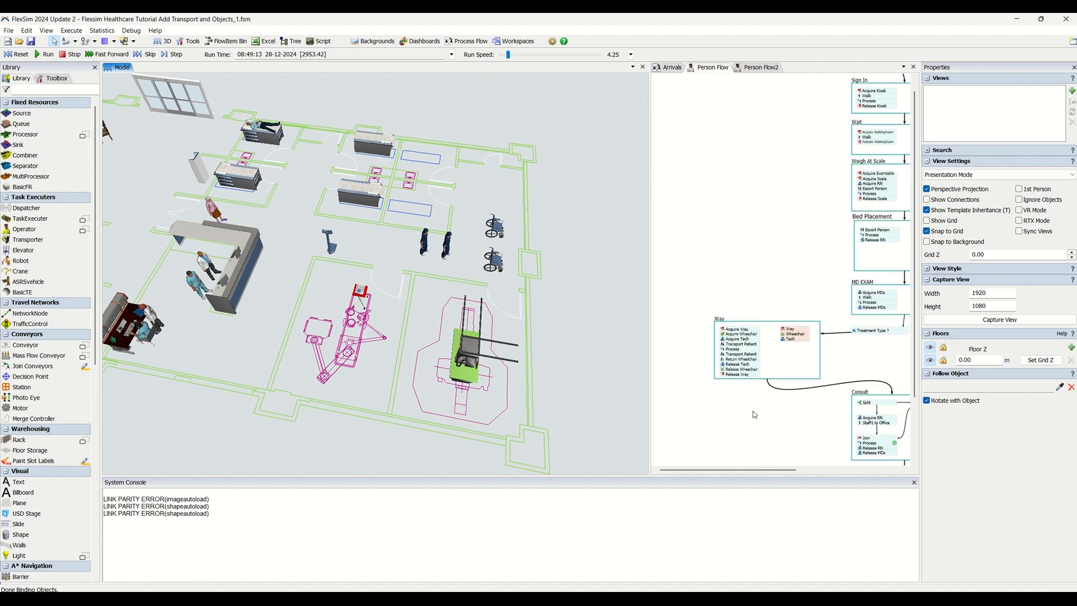
pyautogui.click(752, 395)
pyautogui.moveTo(752, 395); pyautogui.dragTo(655, 295)
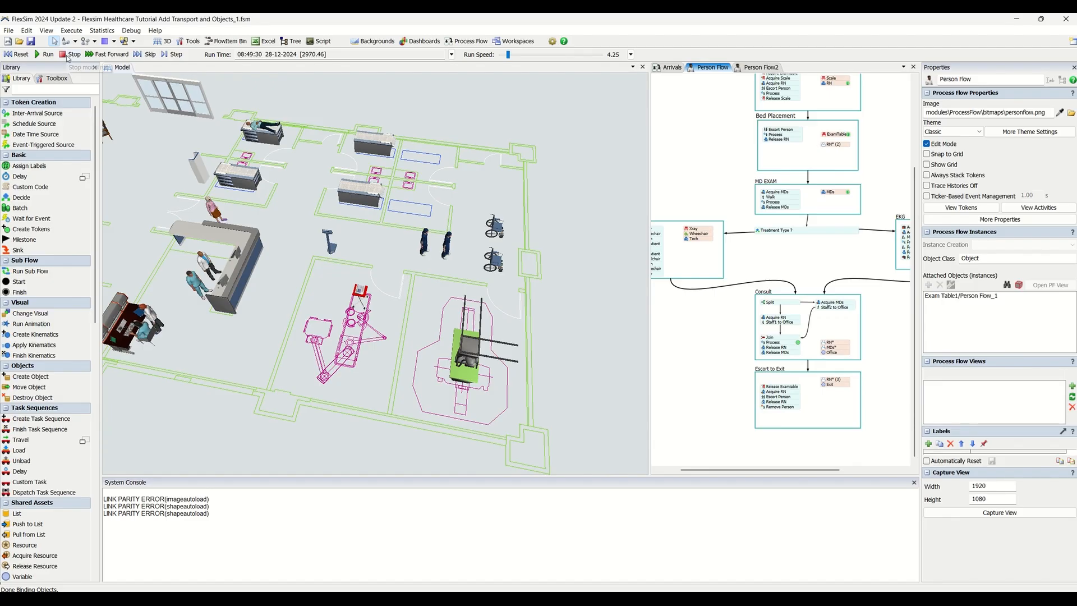
# Reset the simulation and check the arrival settings of the schedule source connected to Sign In
pyautogui.click(16, 54)
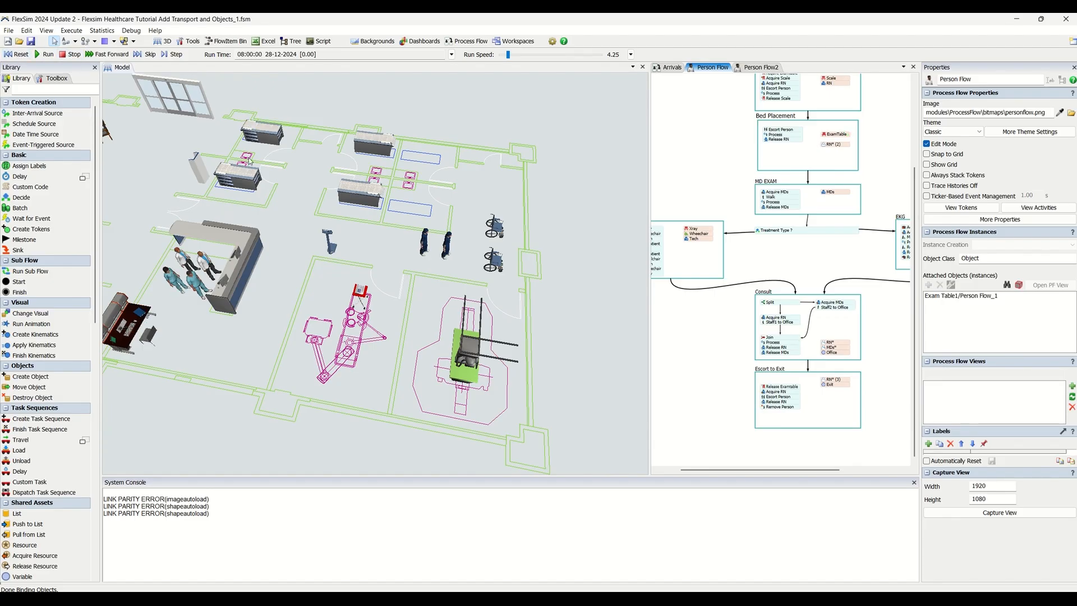
pyautogui.scroll(-3, 730, 292)
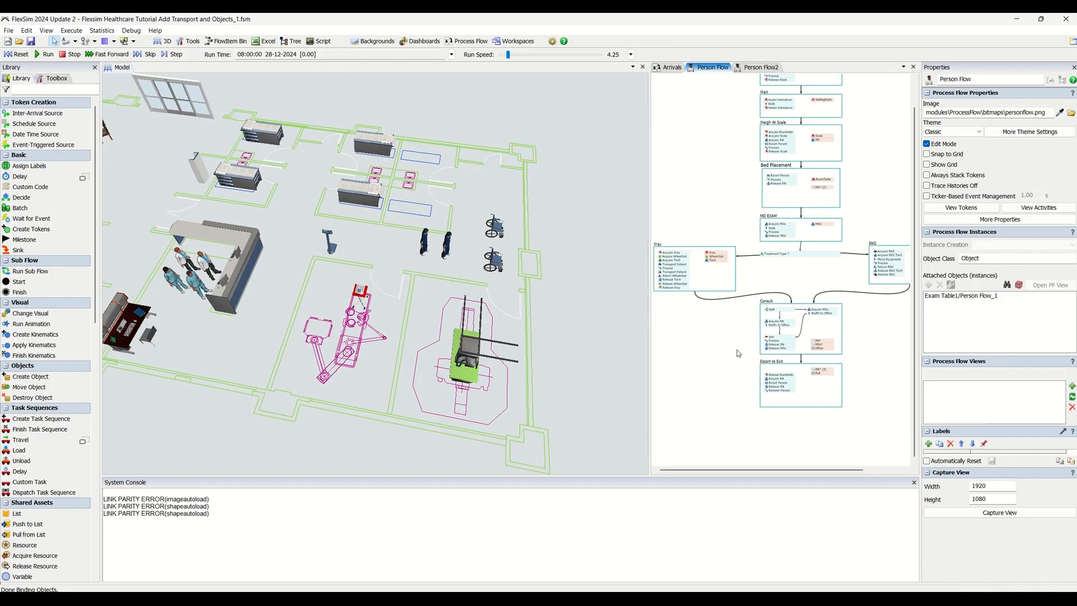
pyautogui.scroll(2, 788, 287)
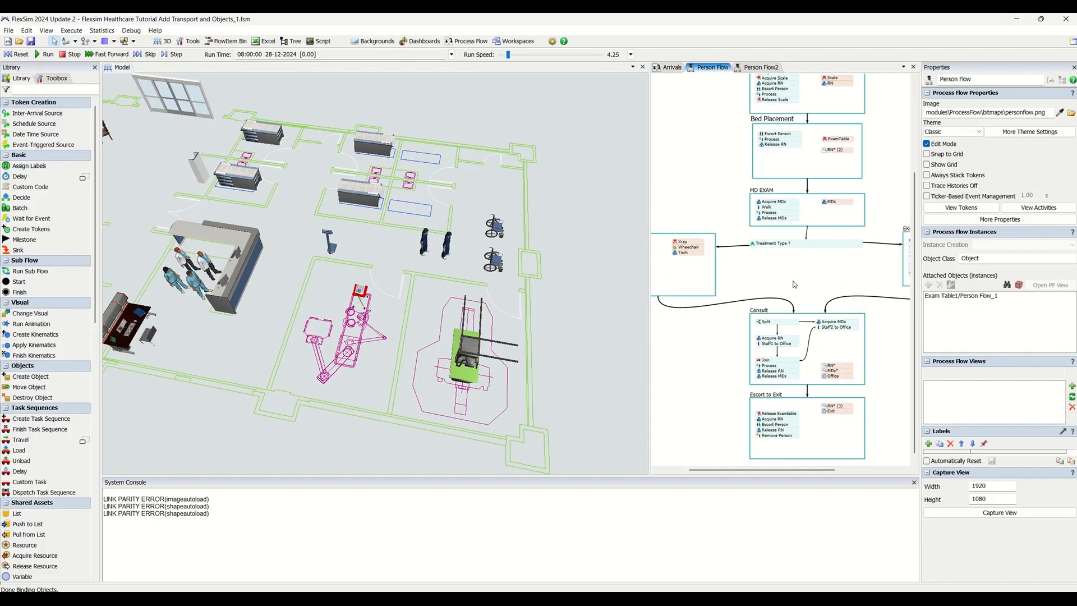
pyautogui.scroll(-2, 795, 284)
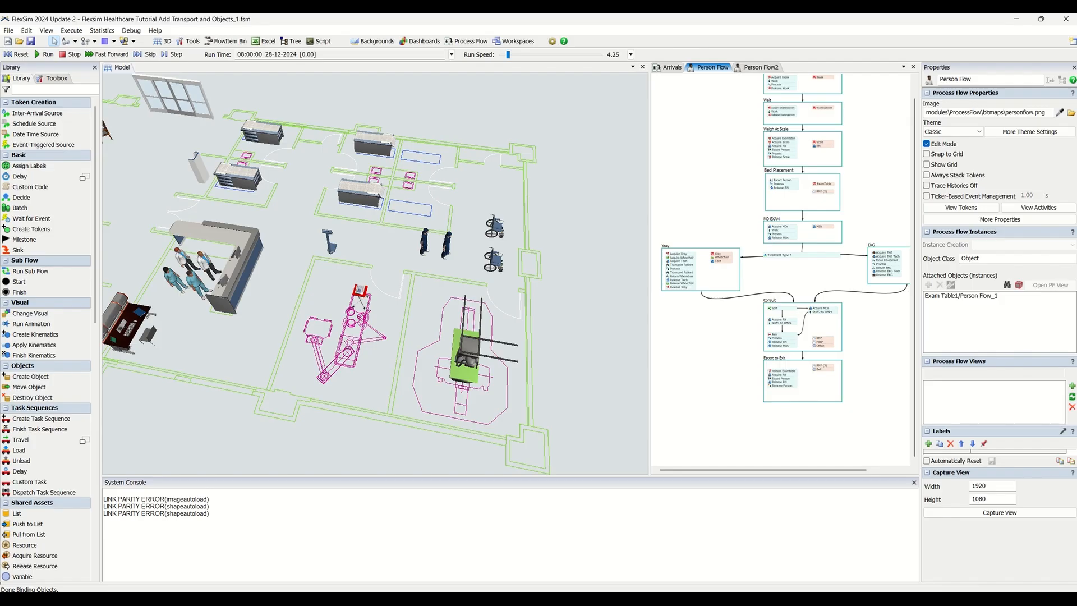
pyautogui.moveTo(737, 136); pyautogui.dragTo(732, 308)
pyautogui.scroll(4, 782, 238)
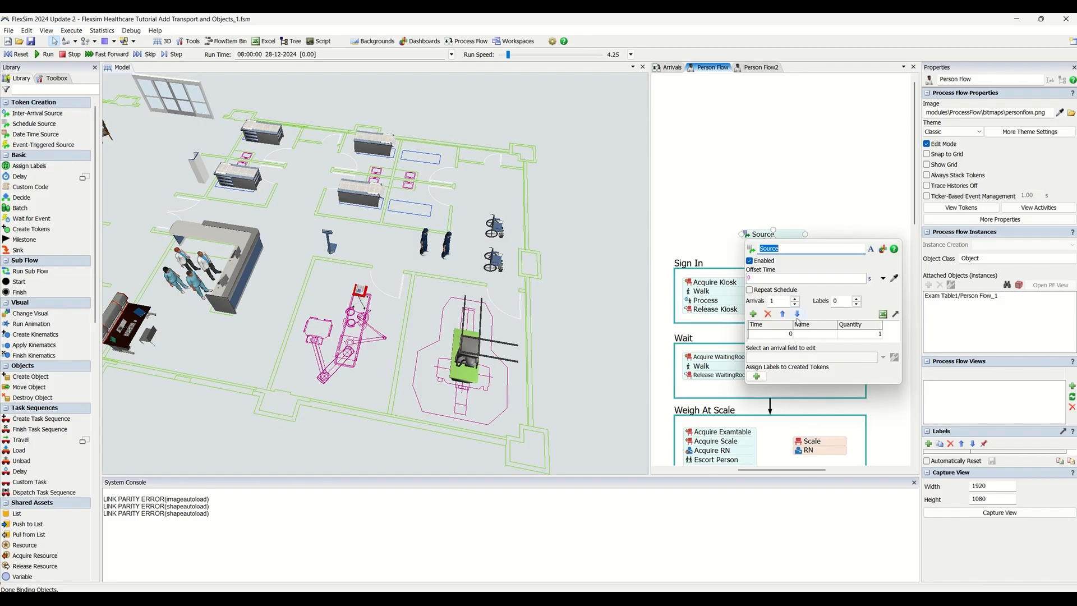
pyautogui.click(690, 208)
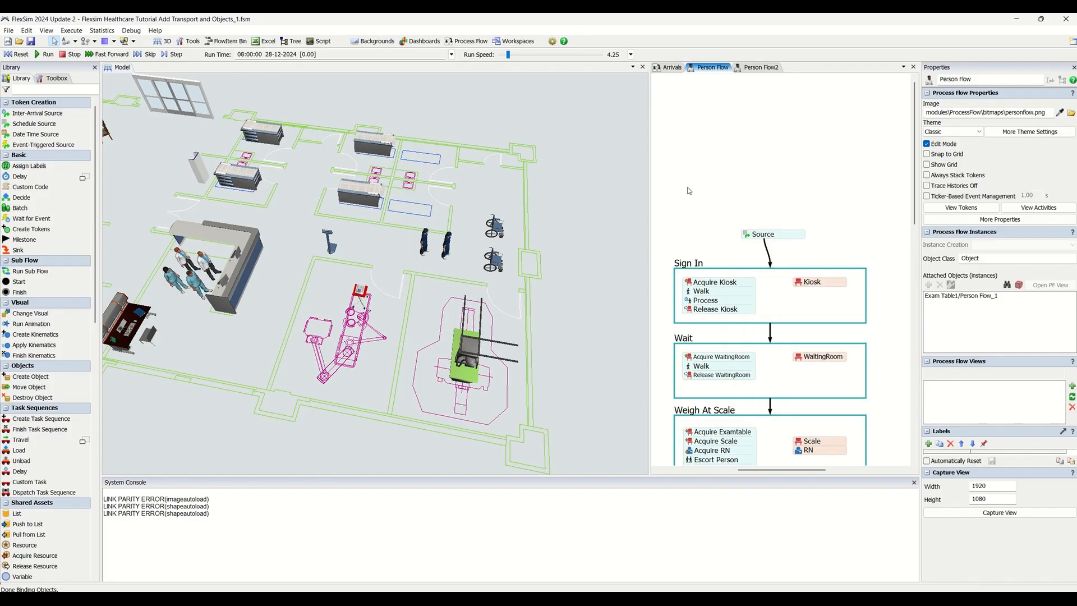
# Add a Date Time Source activity above the Sign In block and check its quick properties
pyautogui.doubleClick(689, 191)
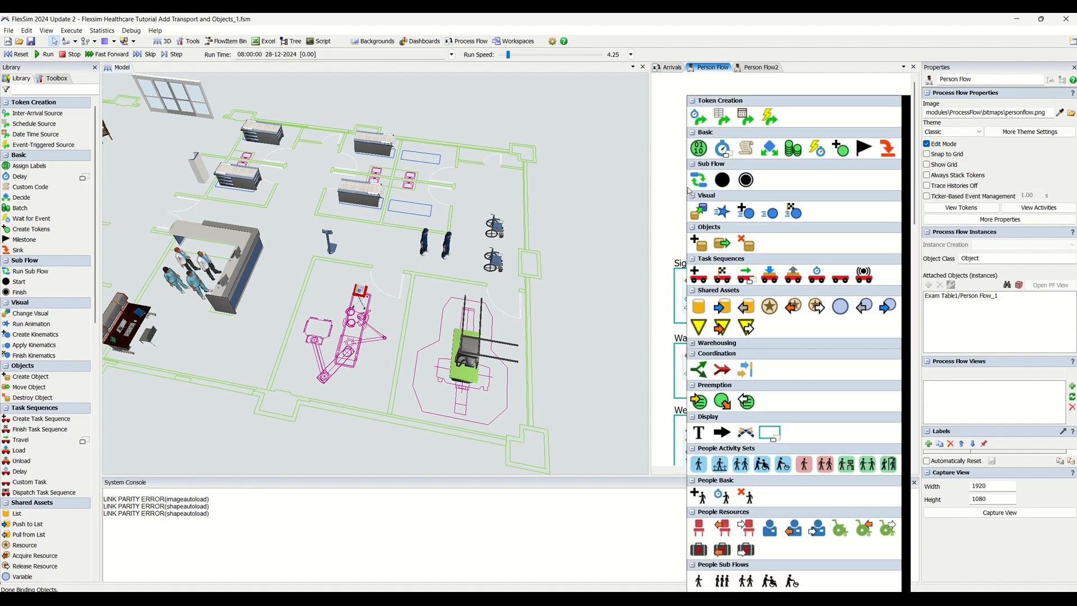
pyautogui.click(744, 121)
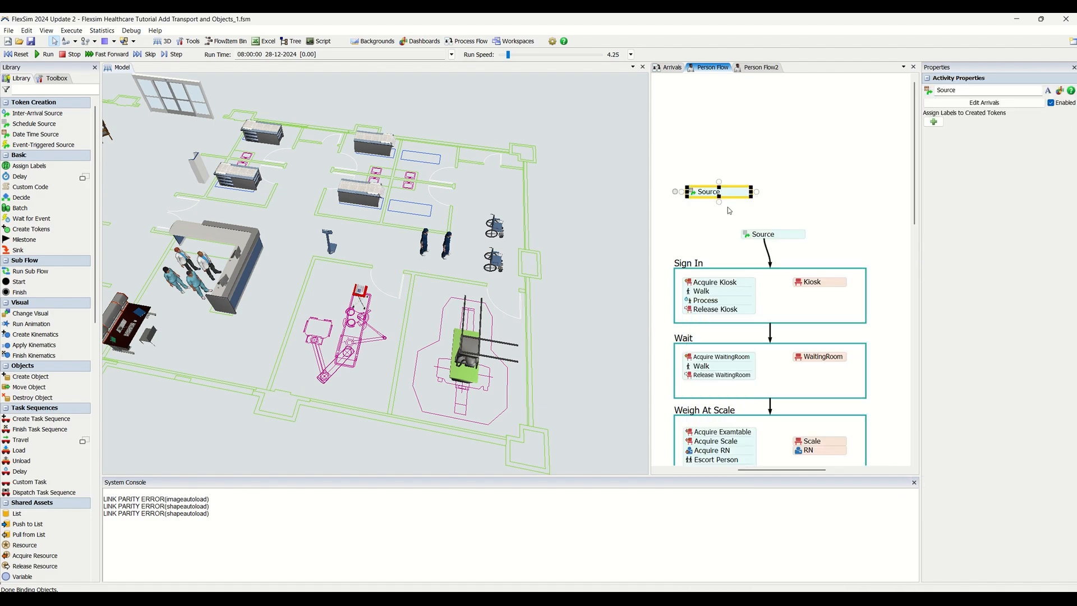
pyautogui.doubleClick(702, 196)
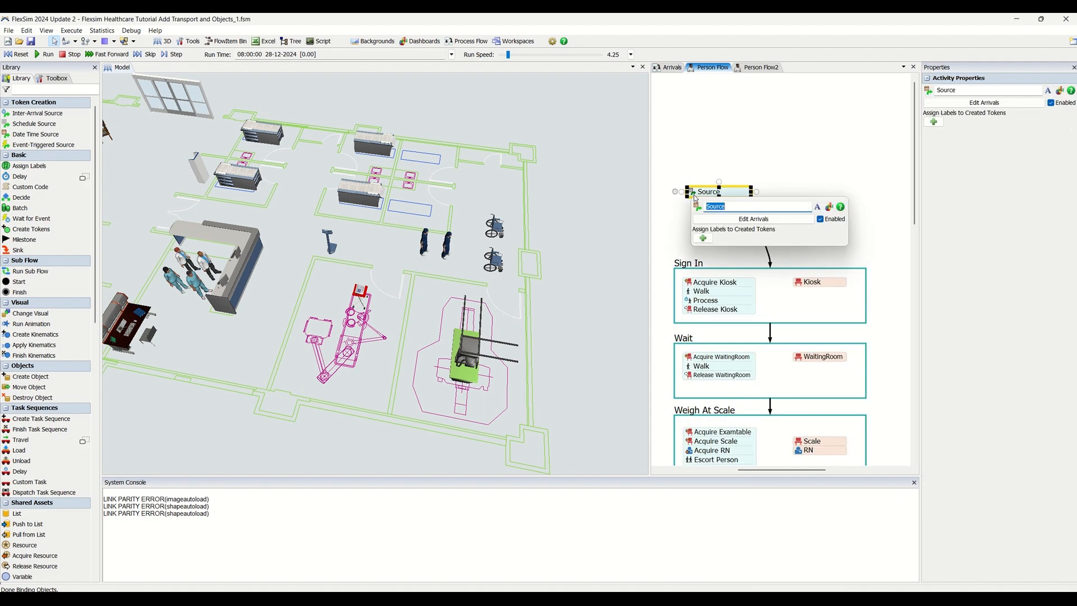
pyautogui.click(733, 269)
# Open the Date Time Source's arrivals table, set it to 18 rows, and set the time mode to Use Model Start Date/Time
pyautogui.doubleClick(755, 235)
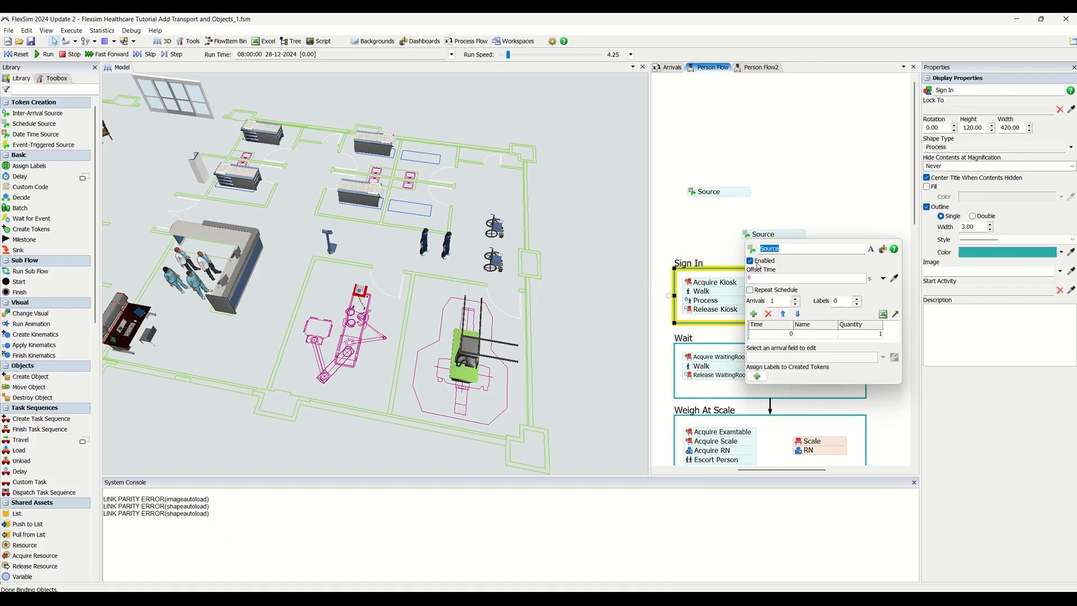
pyautogui.doubleClick(701, 192)
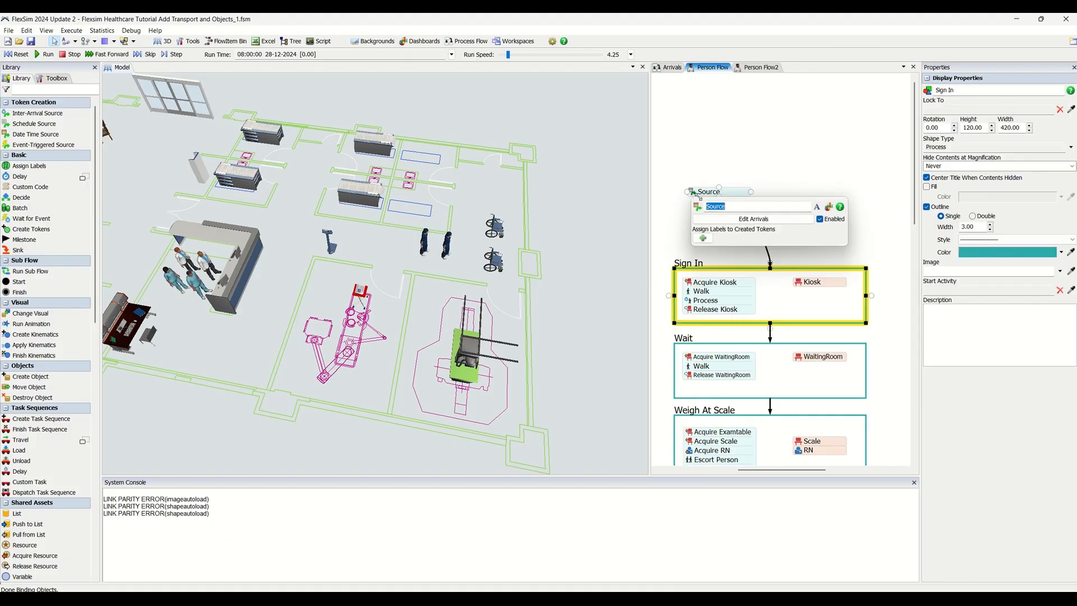
pyautogui.click(741, 219)
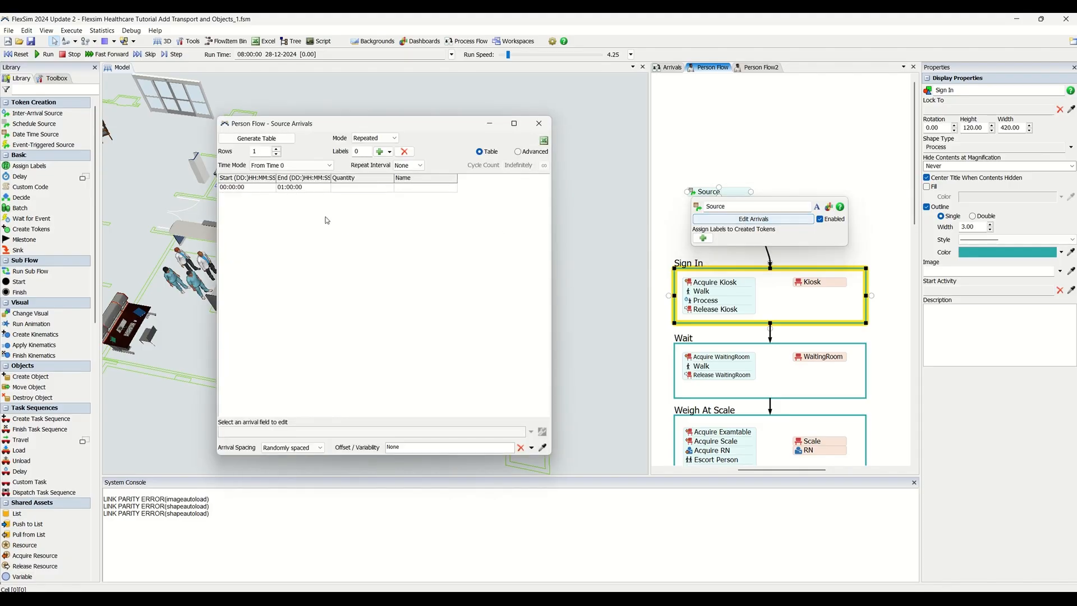
pyautogui.click(261, 151)
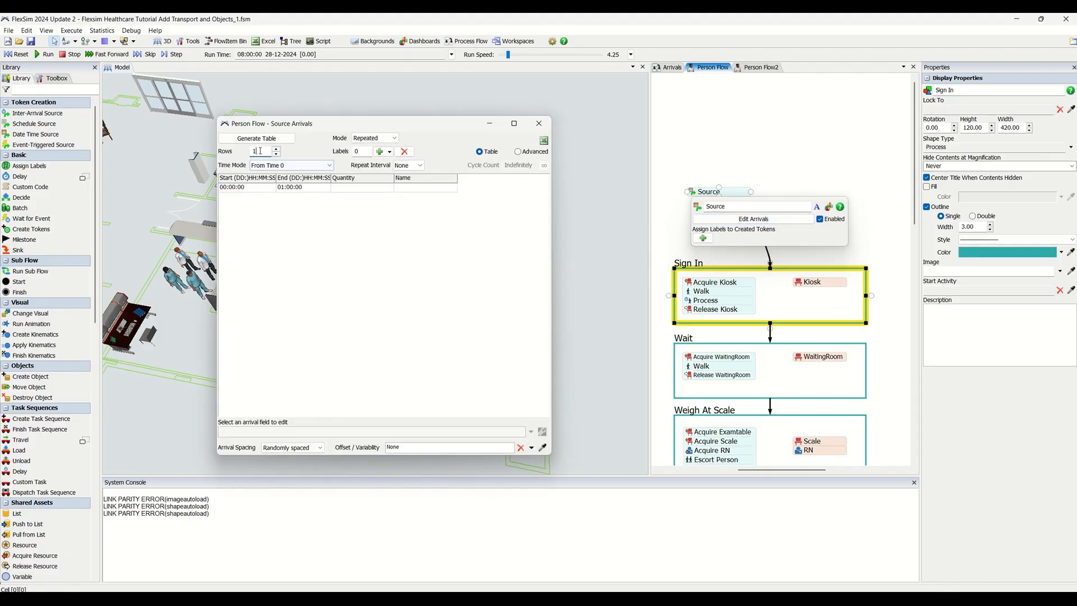
pyautogui.write('8')
pyautogui.click(348, 229)
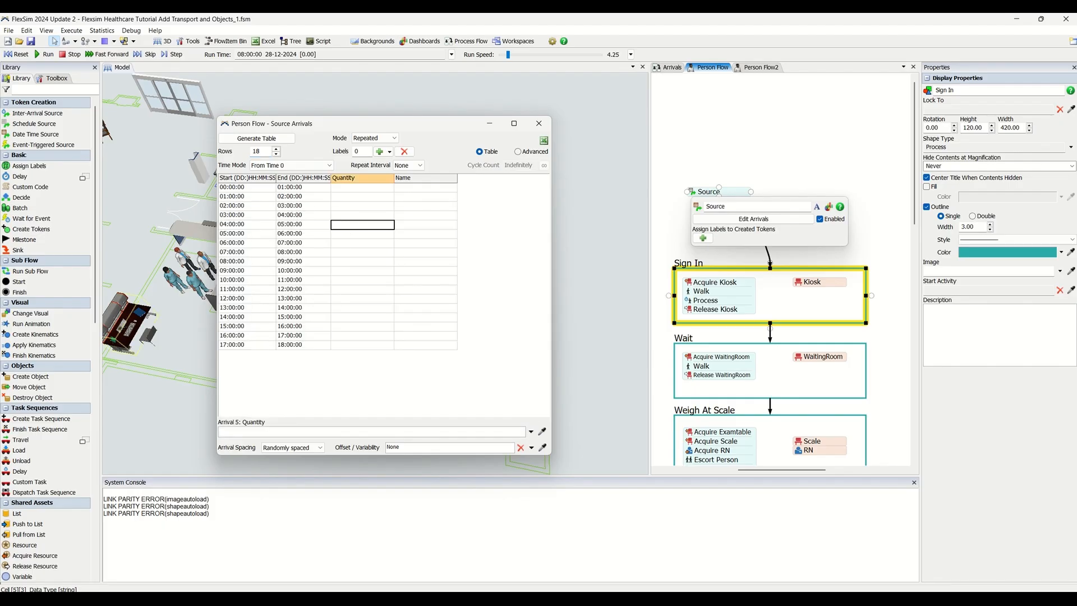
pyautogui.click(306, 166)
pyautogui.click(303, 182)
pyautogui.click(319, 236)
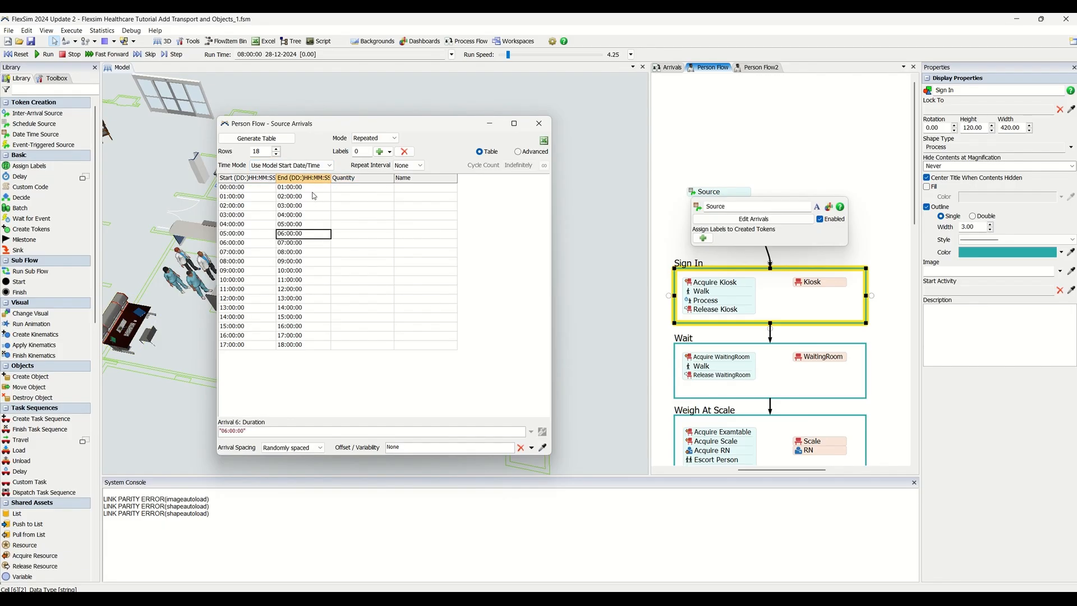
# Enter a quantity of 1 down the hourly rows of the arrivals table
pyautogui.click(338, 190)
pyautogui.write('1 1 1 1 1 1')
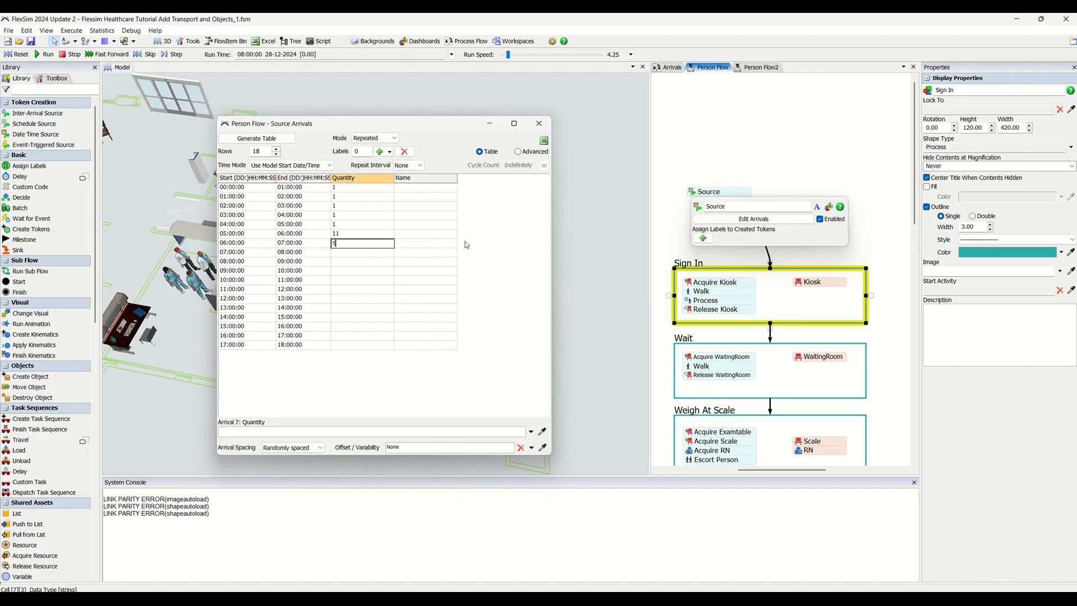
pyautogui.write('1 1 1 1 1 1 11  11 1 1 1 1')
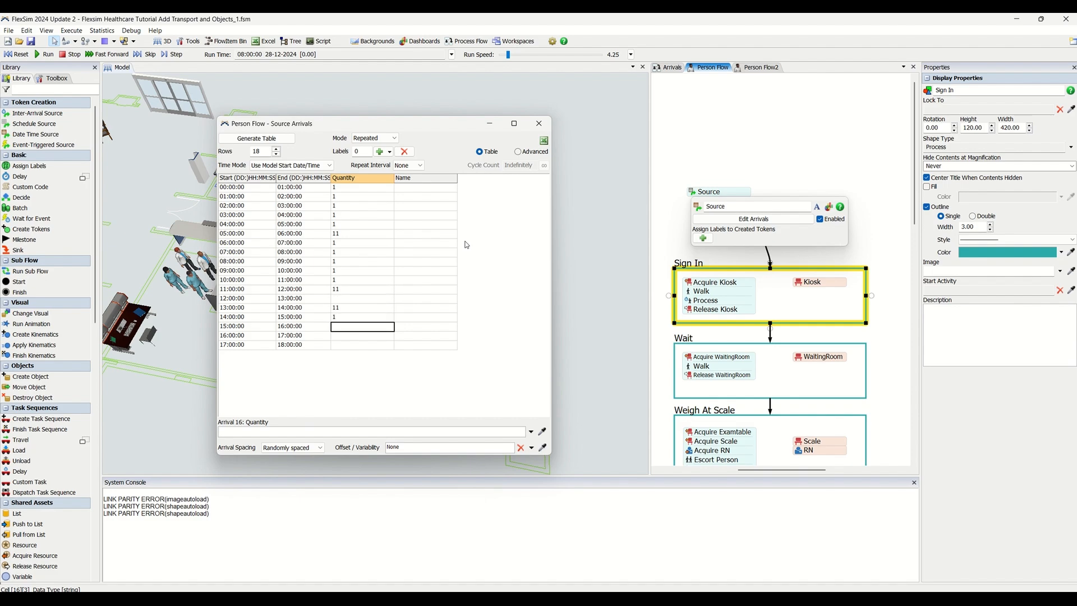
# Correct the quantities to 1 in the rows starting at 05:00, 11:00, 12:00 and 13:00, and close the arrivals table
pyautogui.click(374, 299)
pyautogui.write('1')
pyautogui.click(366, 306)
pyautogui.write('1')
pyautogui.click(365, 290)
pyautogui.write('1')
pyautogui.click(362, 226)
pyautogui.click(363, 233)
pyautogui.write('1')
pyautogui.moveTo(362, 189); pyautogui.dragTo(364, 355)
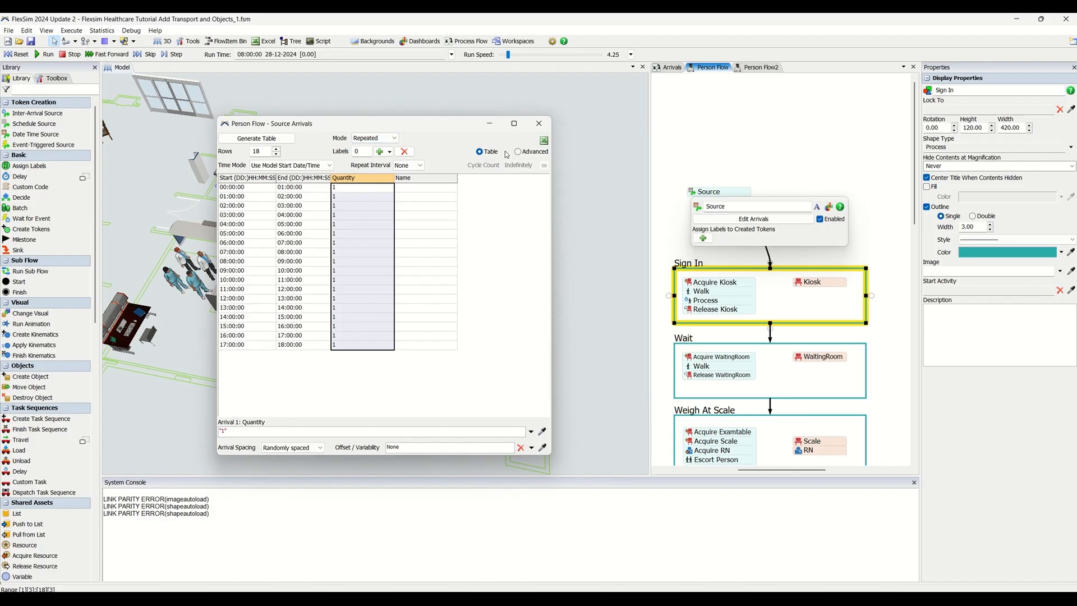
pyautogui.click(538, 125)
# Delete the connector from the schedule source to Sign In and move that source aside, above and clear of the flow
pyautogui.click(764, 235)
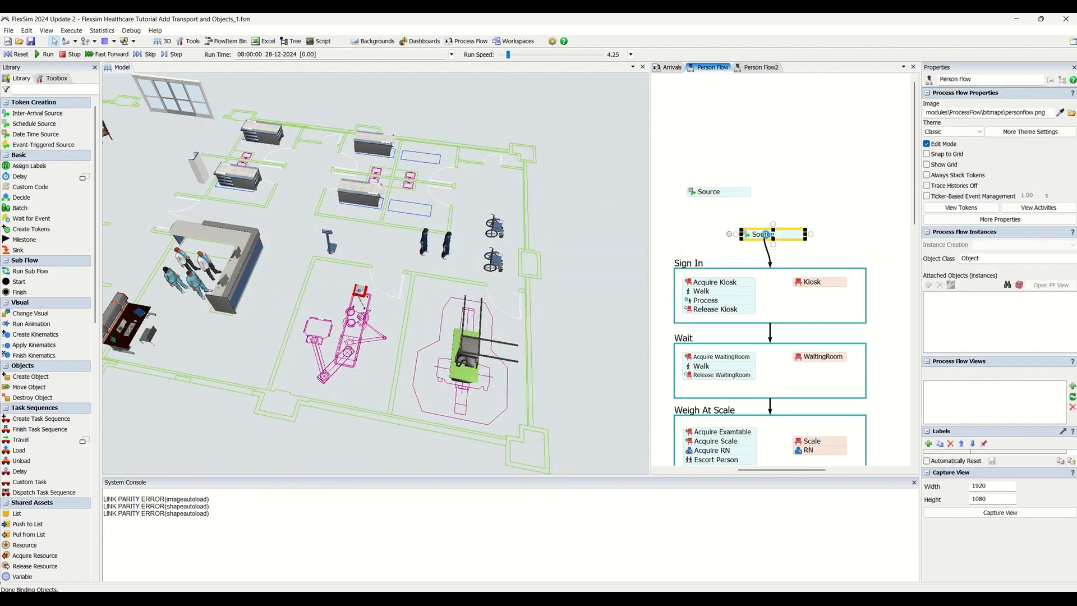
pyautogui.click(768, 255)
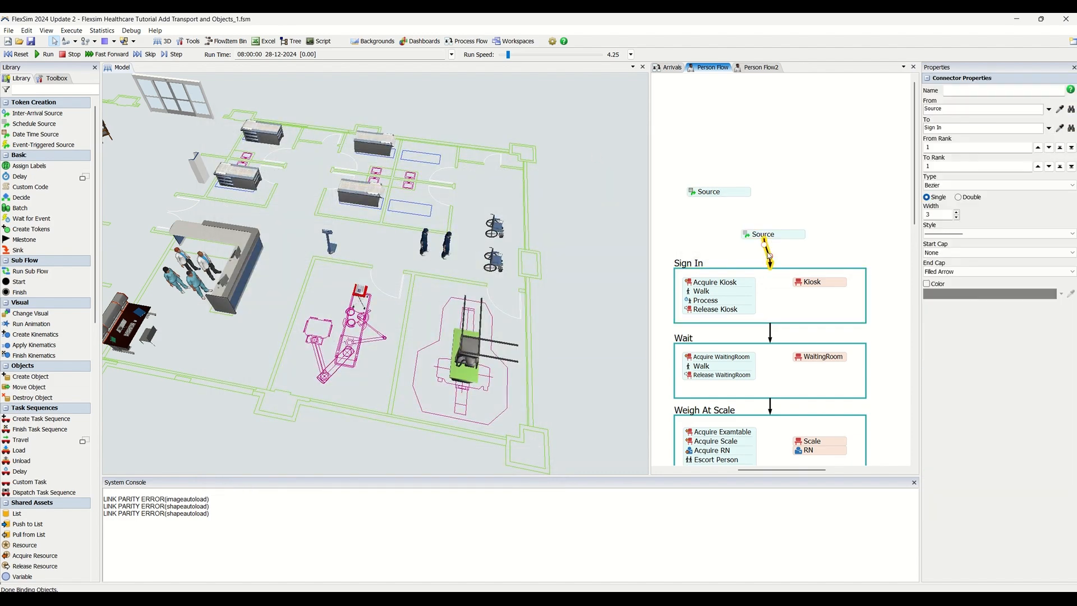
pyautogui.press('Delete')
pyautogui.moveTo(777, 234); pyautogui.dragTo(829, 182)
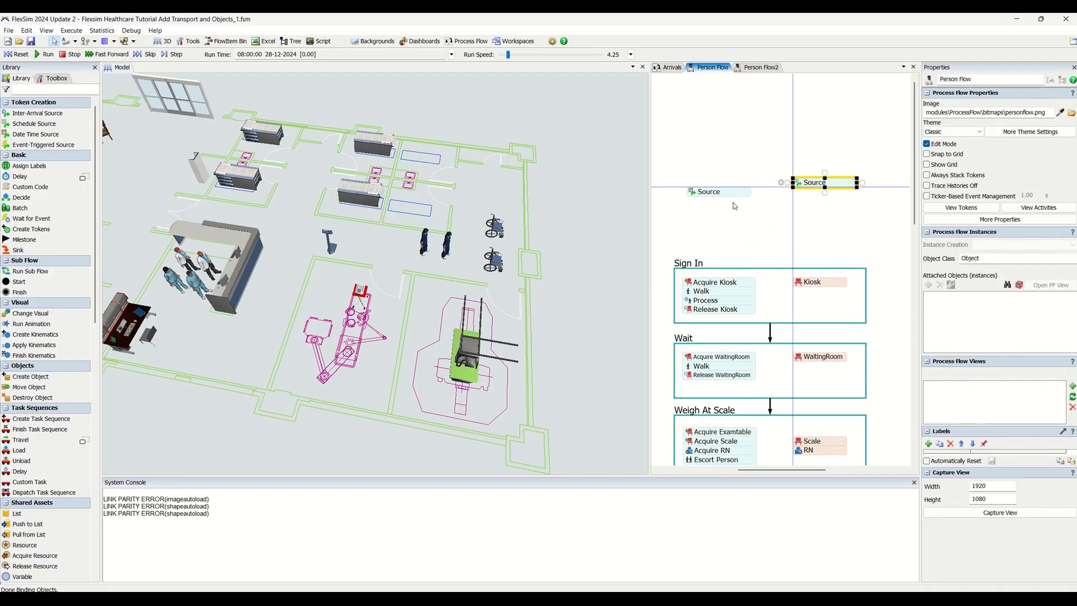
# Connect the Date Time Source to the Sign In block and save the model as an auto-incremented copy
pyautogui.moveTo(736, 198)
pyautogui.mouseDown()
pyautogui.moveTo(777, 234)
pyautogui.moveTo(733, 201)
pyautogui.moveTo(783, 219)
pyautogui.moveTo(768, 234)
pyautogui.moveTo(769, 275)
pyautogui.mouseUp()
pyautogui.click(749, 207)
pyautogui.scroll(-3, 740, 191)
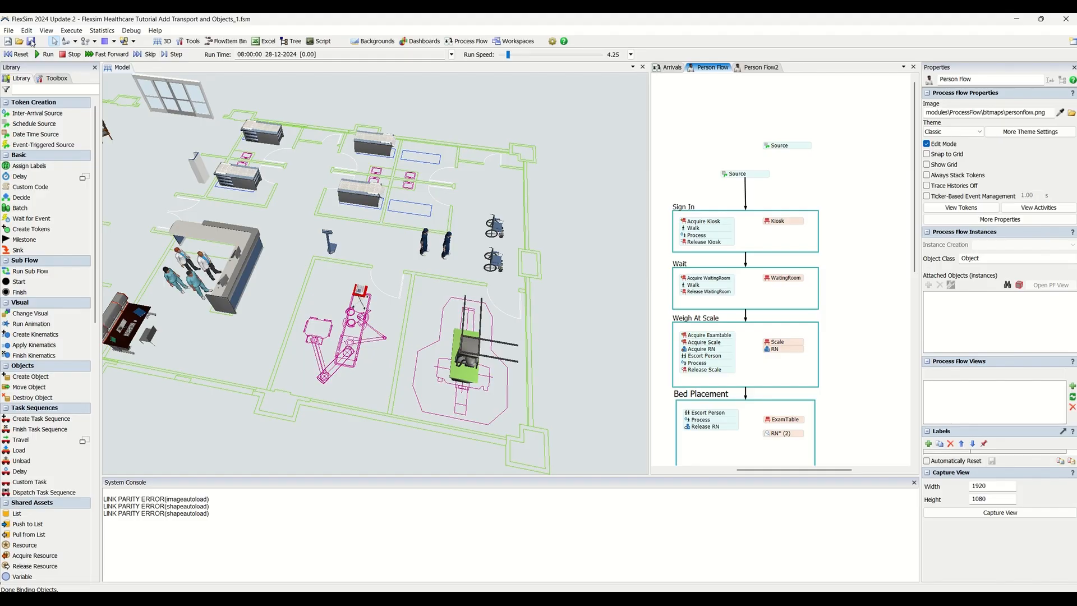
pyautogui.click(9, 30)
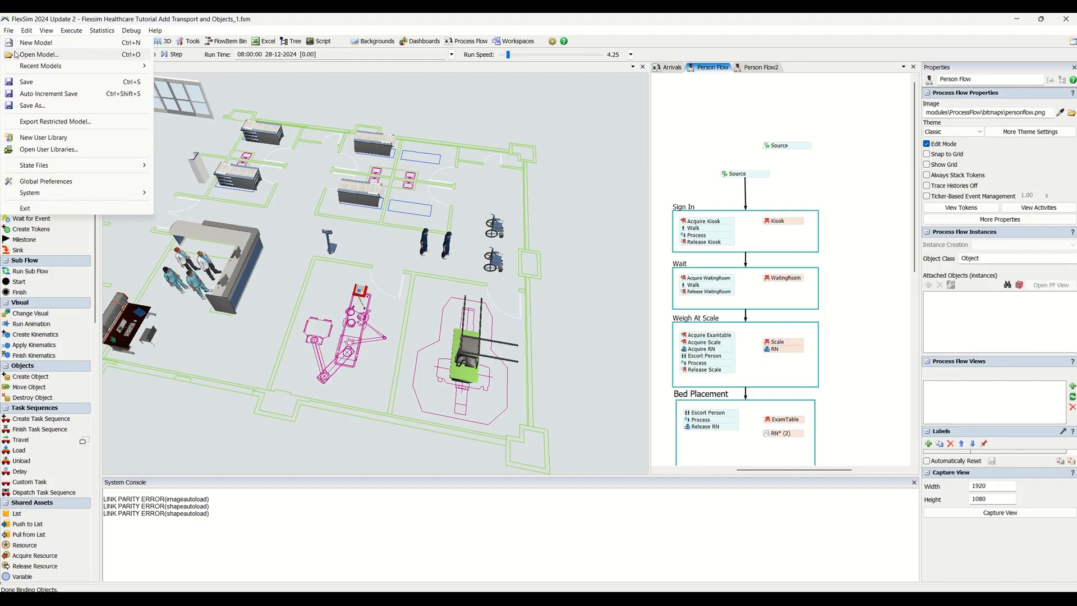
pyautogui.click(30, 95)
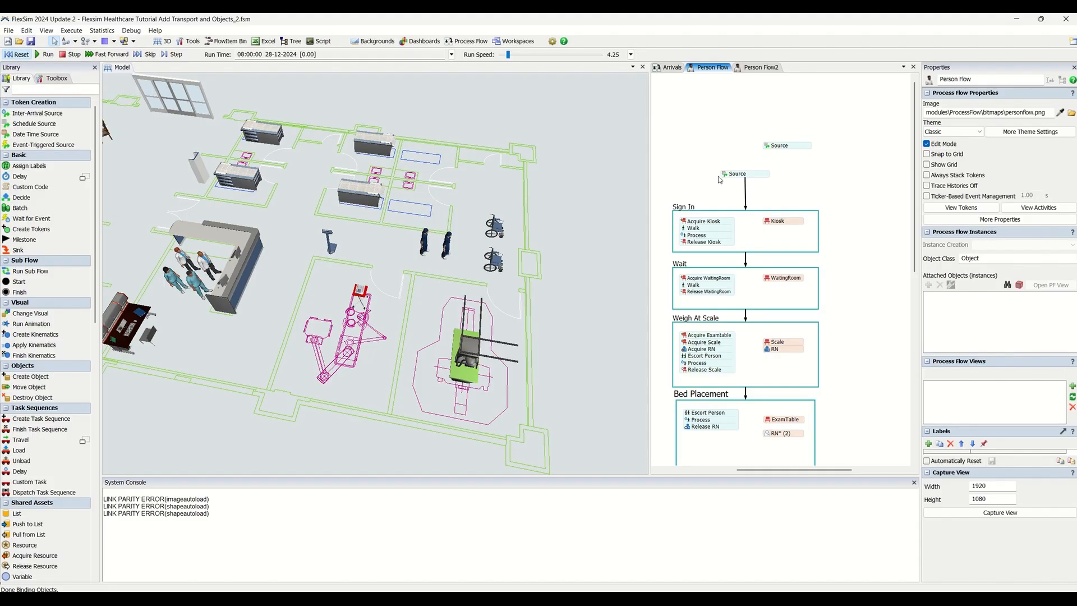
# Run the simulation at speed 15.79 and watch the patients in the 3D model and the Person Flow
pyautogui.click(49, 55)
pyautogui.moveTo(508, 55)
pyautogui.mouseDown()
pyautogui.moveTo(550, 57)
pyautogui.moveTo(511, 56)
pyautogui.mouseUp()
pyautogui.scroll(-5, 634, 205)
pyautogui.scroll(6, 621, 214)
pyautogui.scroll(-3, 619, 220)
pyautogui.scroll(-6, 730, 259)
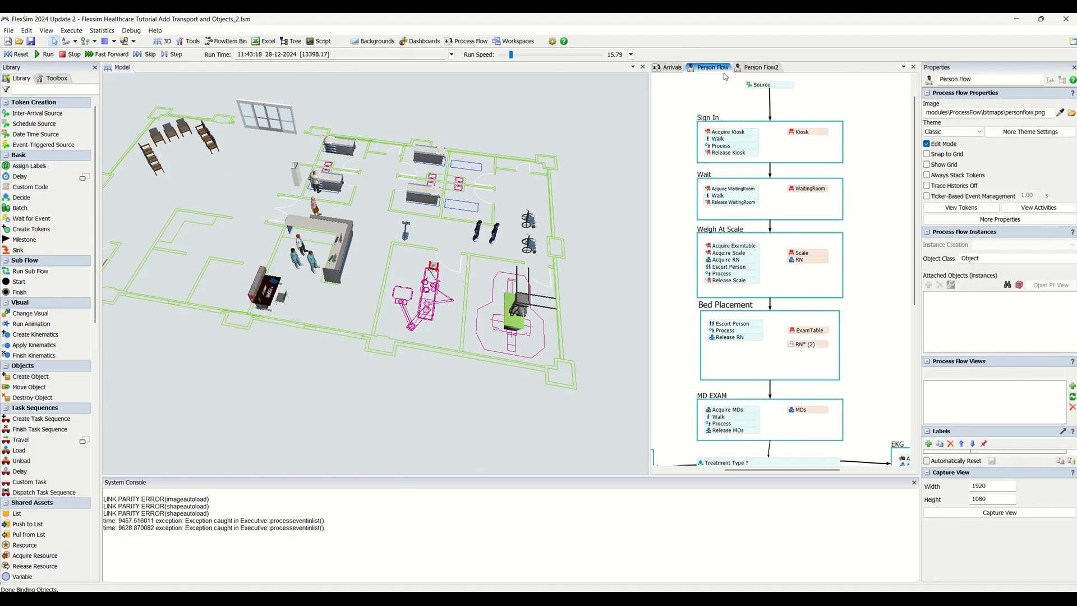
pyautogui.moveTo(802, 443); pyautogui.dragTo(817, 380)
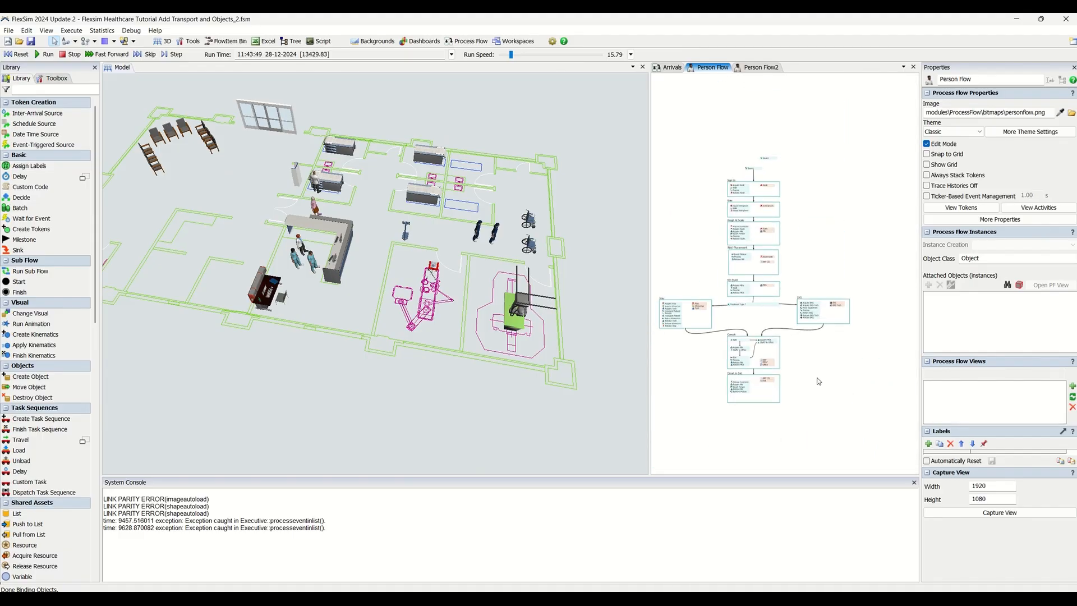
pyautogui.scroll(3, 755, 397)
pyautogui.moveTo(690, 173); pyautogui.dragTo(674, 340)
pyautogui.scroll(3, 737, 251)
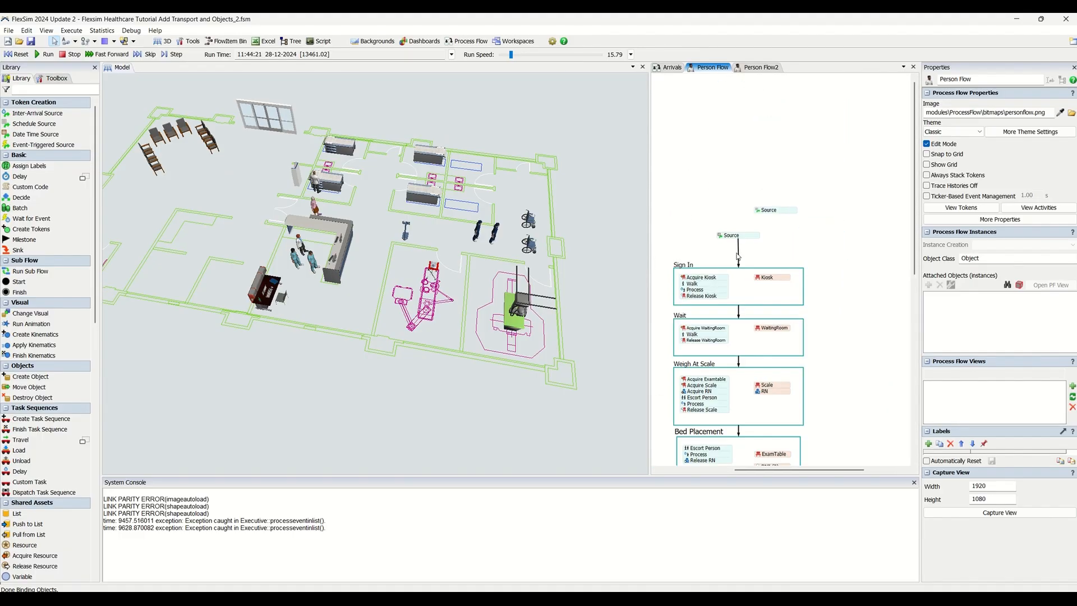
# Reopen the Date Time Source's arrivals table, check the quantities of its hourly rows, and close it
pyautogui.click(722, 237)
pyautogui.click(792, 261)
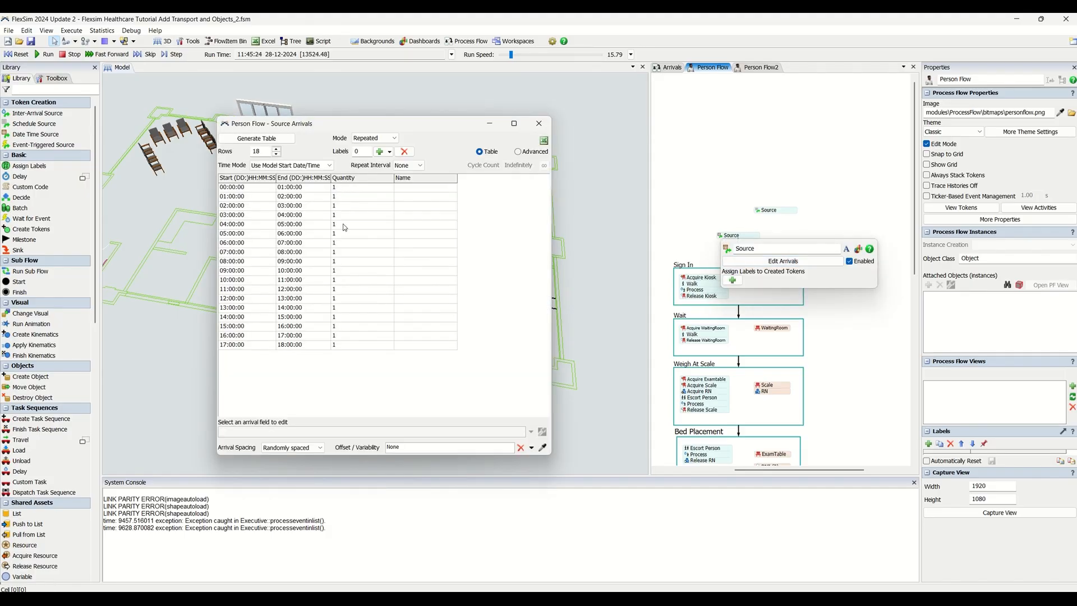
pyautogui.click(345, 189)
pyautogui.click(345, 206)
pyautogui.click(347, 236)
pyautogui.click(352, 272)
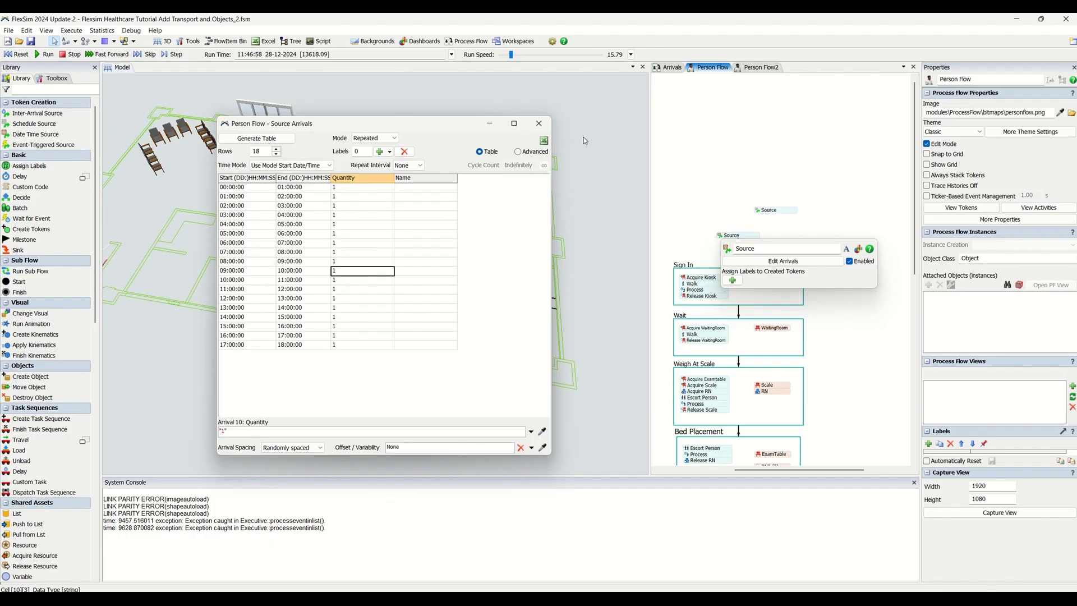
pyautogui.click(539, 123)
pyautogui.click(716, 183)
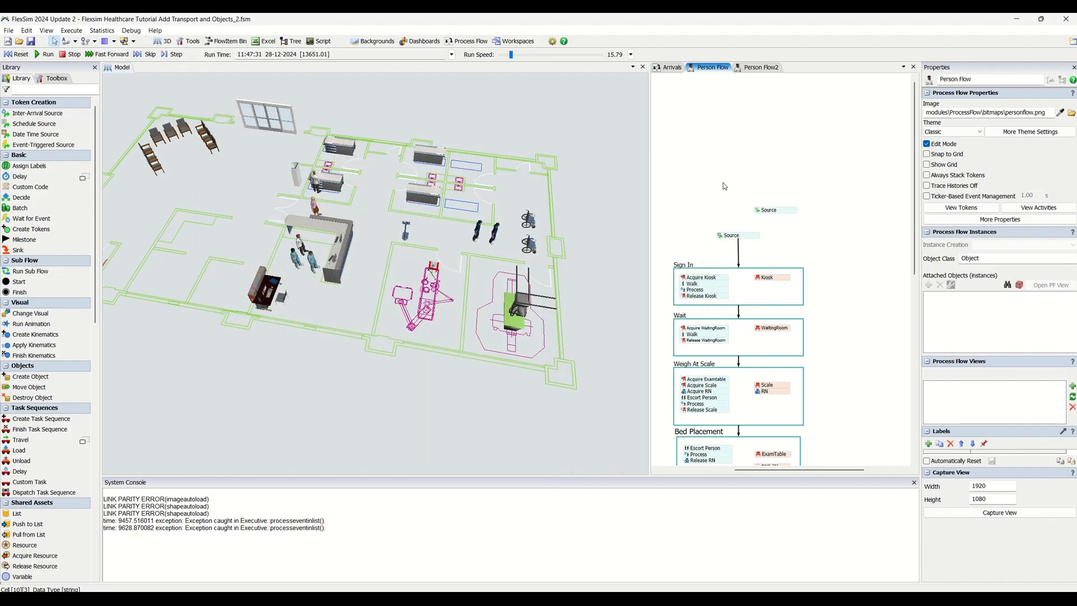
# Review the Person Flow from Sign In down to Escort to Exit and reset the simulation
pyautogui.moveTo(725, 212); pyautogui.dragTo(729, 90)
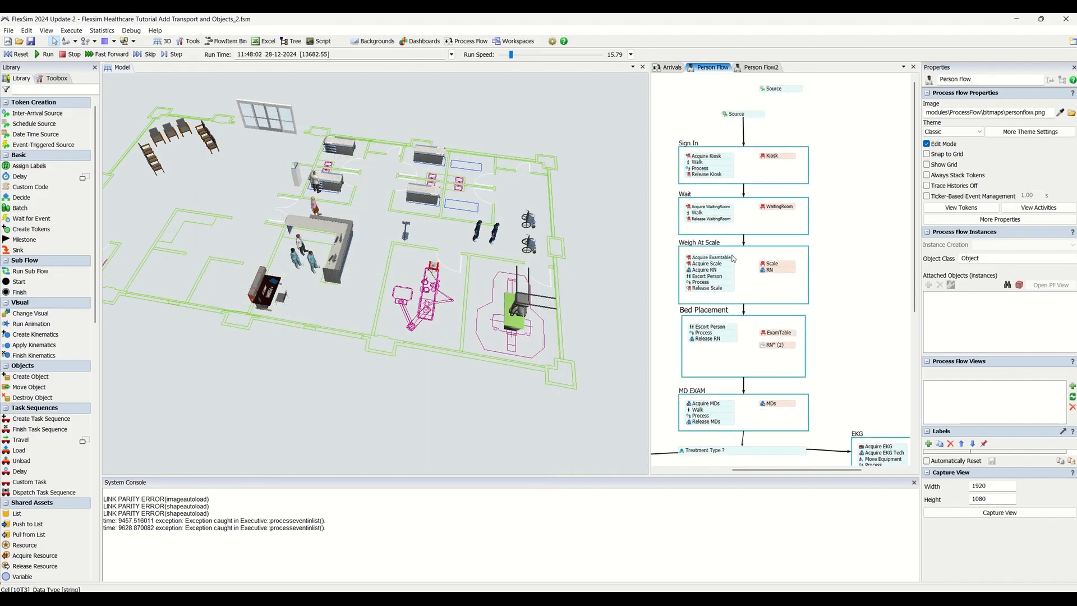
pyautogui.scroll(-2, 732, 293)
pyautogui.moveTo(672, 350); pyautogui.dragTo(705, 220)
pyautogui.click(17, 54)
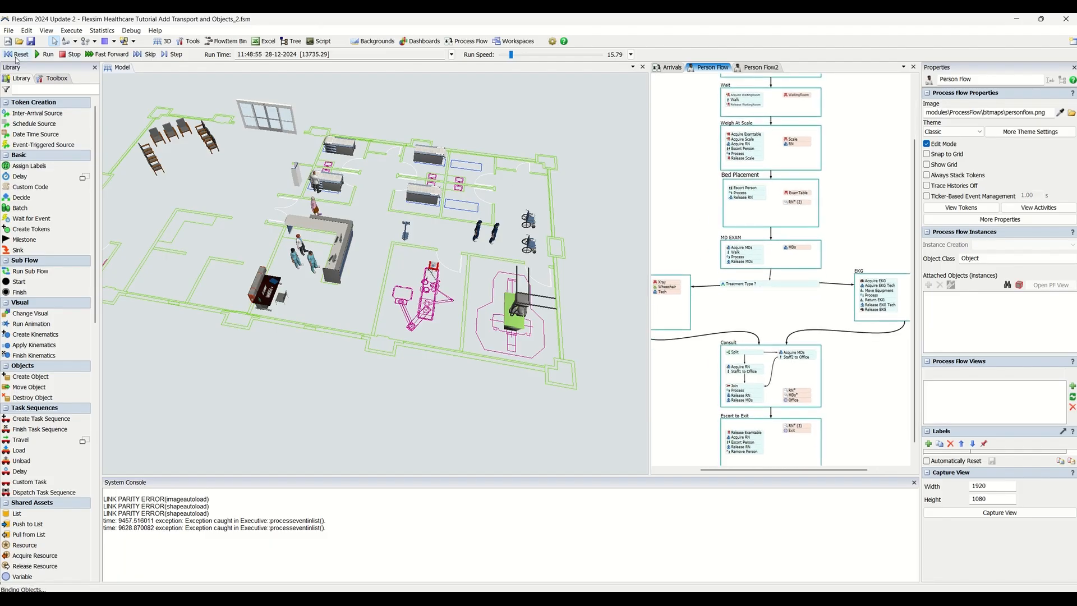
# Open the Date Time Source's arrivals and check the time mode options and the end times of the hourly rows
pyautogui.moveTo(694, 126); pyautogui.dragTo(699, 260)
pyautogui.doubleClick(763, 161)
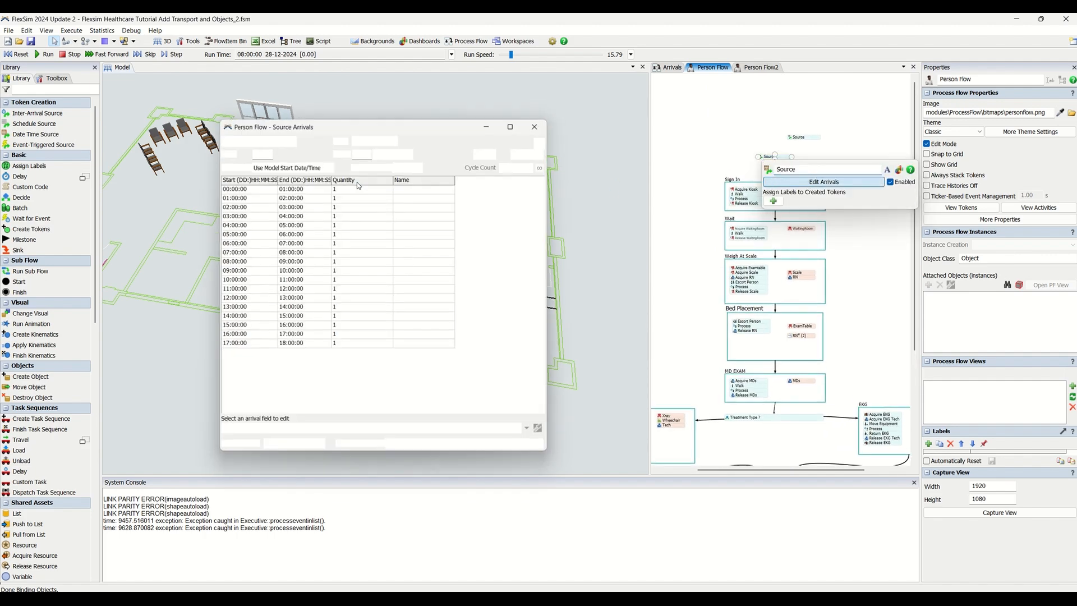
pyautogui.click(293, 254)
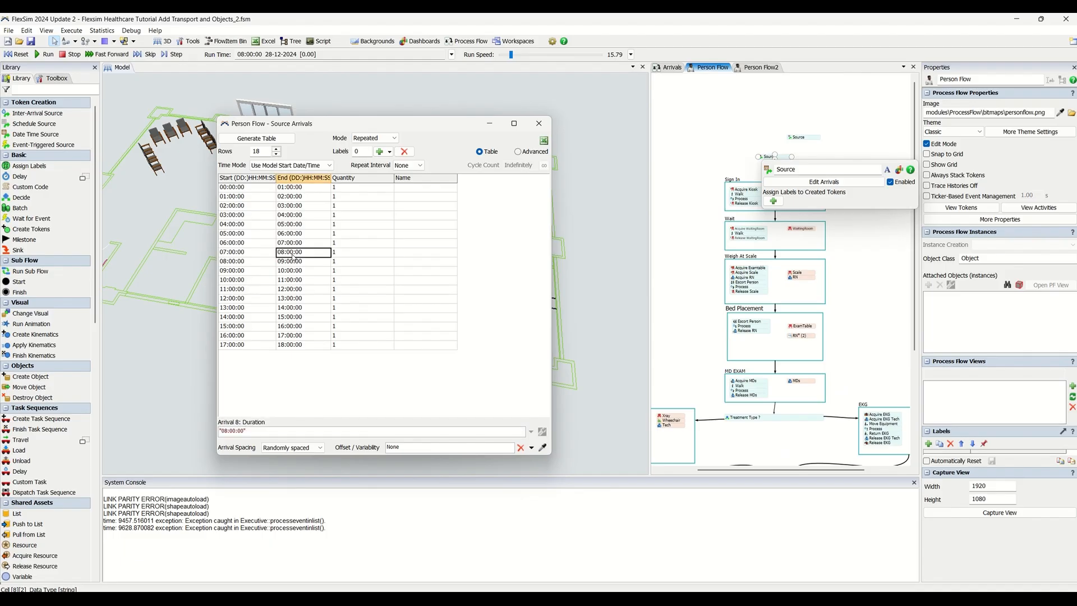
pyautogui.click(318, 165)
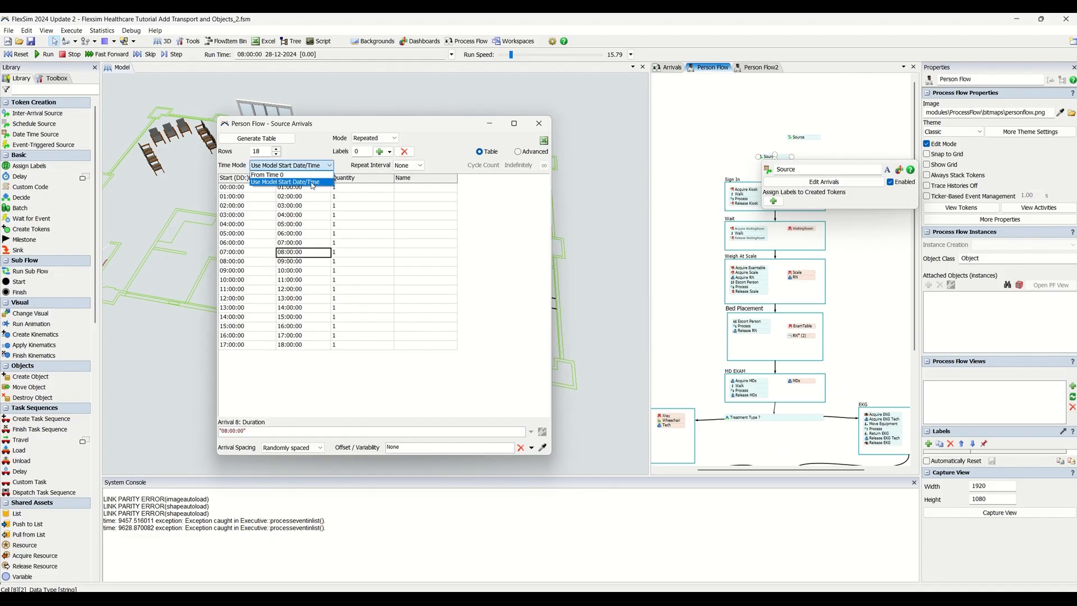
pyautogui.click(313, 183)
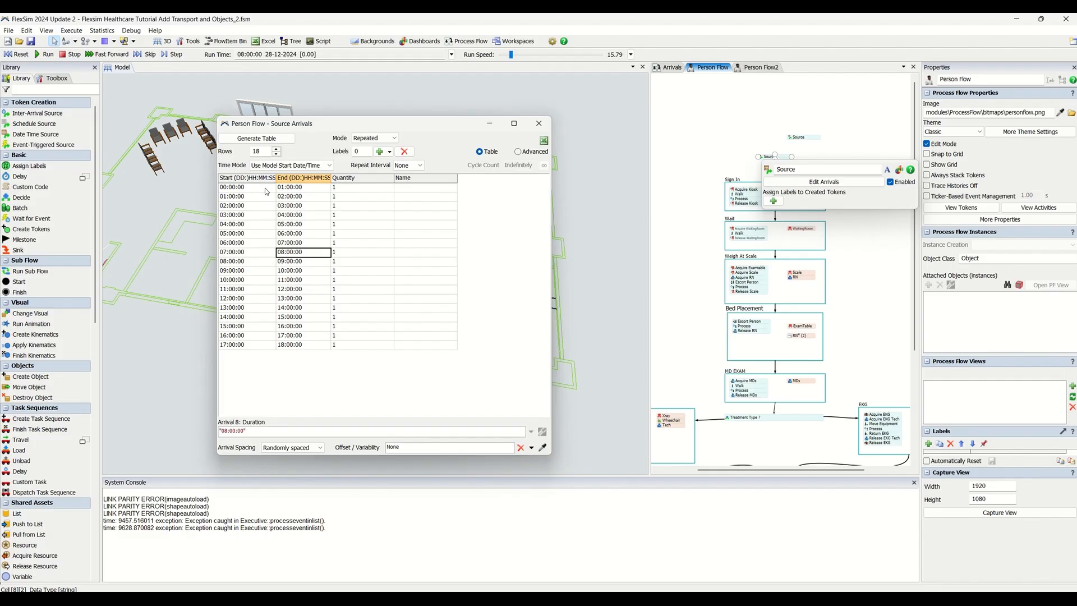
pyautogui.click(297, 191)
pyautogui.doubleClick(297, 190)
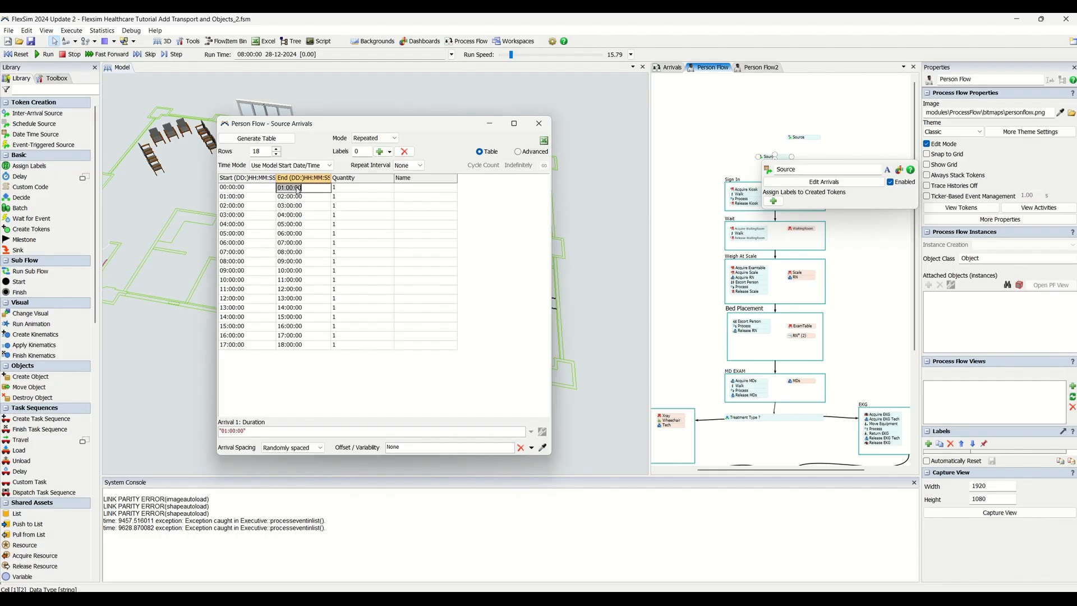
# Set the arrival spacing of the Date Time Source to Evenly spaced
pyautogui.click(318, 447)
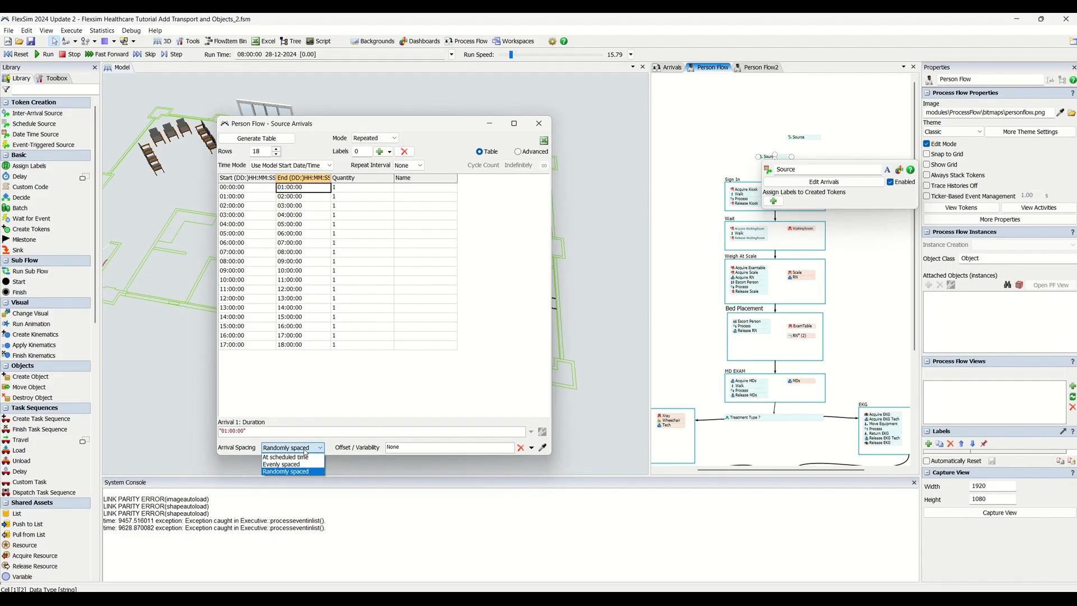
pyautogui.click(303, 465)
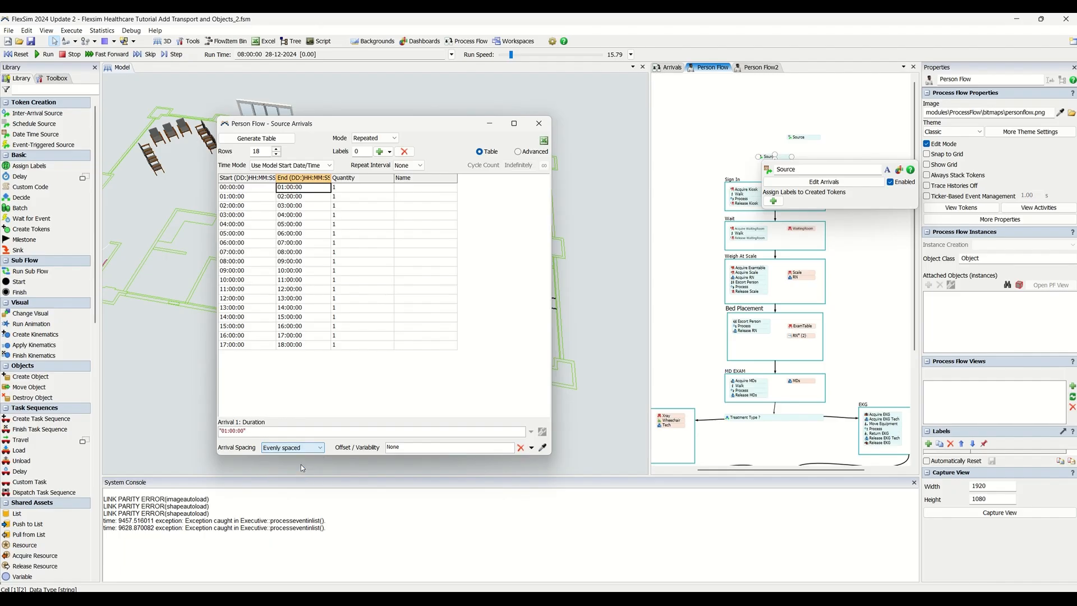
pyautogui.click(305, 448)
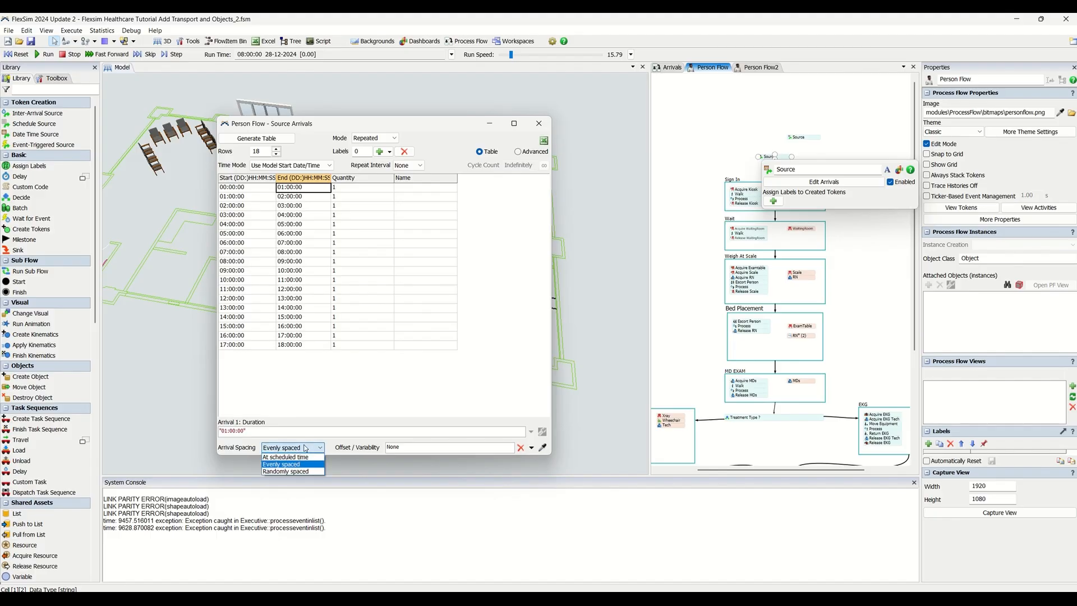
pyautogui.click(306, 456)
pyautogui.click(306, 448)
pyautogui.click(303, 465)
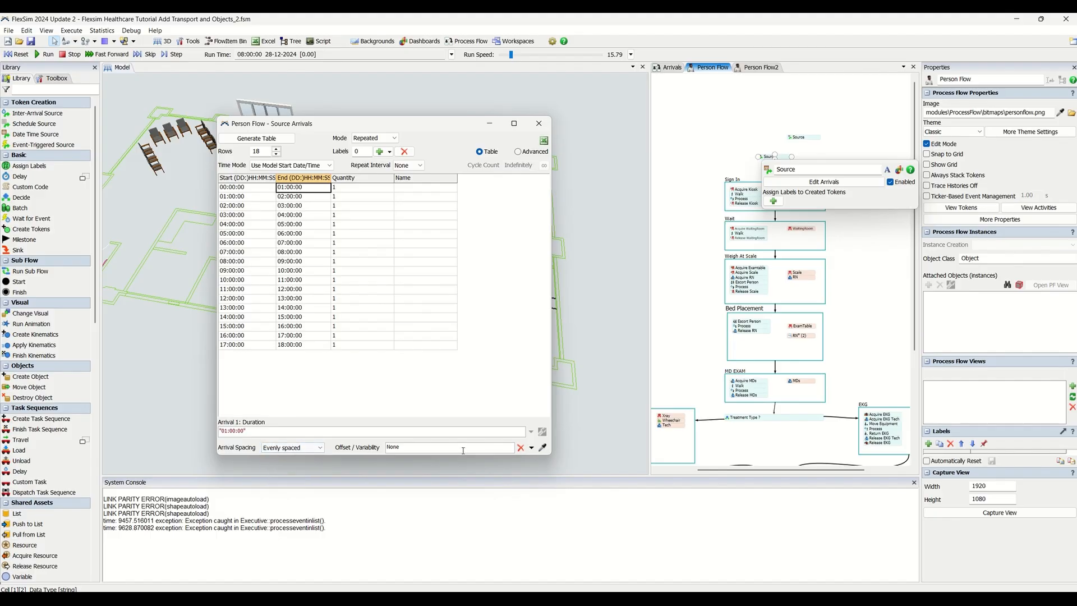
# Check the Offset / Variability options and the end times of the arrival rows through the last one
pyautogui.click(531, 448)
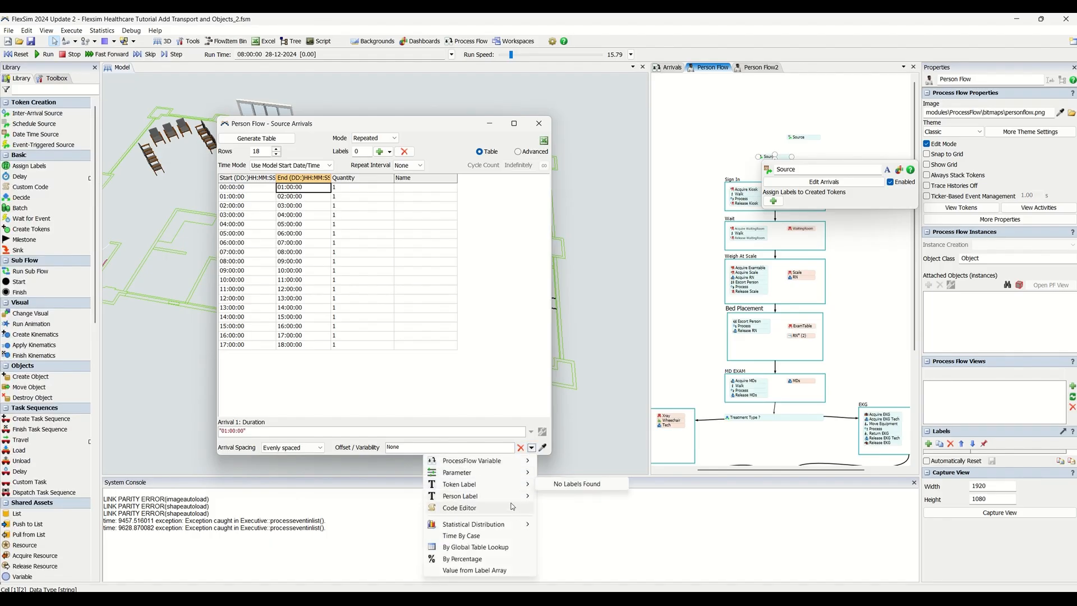
pyautogui.click(308, 453)
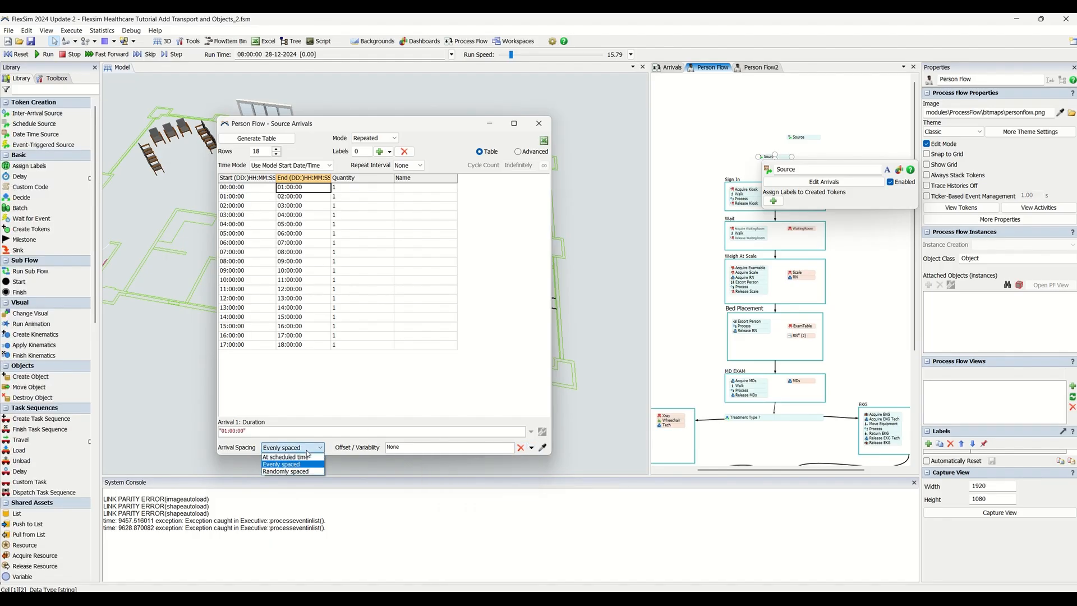
pyautogui.click(308, 235)
pyautogui.click(307, 309)
pyautogui.click(321, 345)
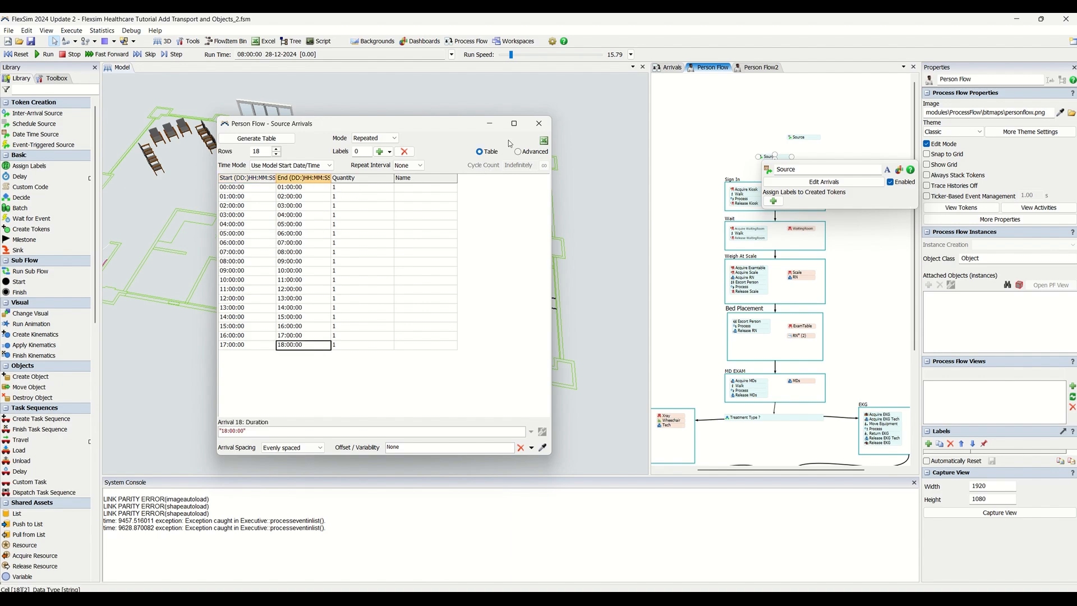
# Check the Date Time Source's arrival rows from 07:00:00 through the last one and close the arrivals table
pyautogui.click(250, 253)
pyautogui.moveTo(250, 256); pyautogui.dragTo(354, 359)
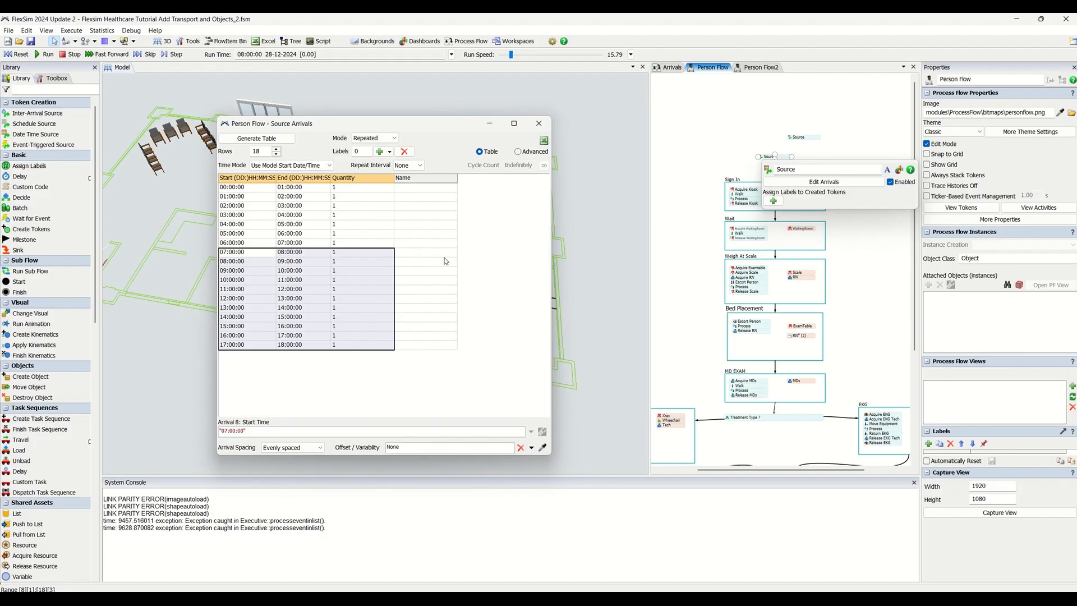
pyautogui.click(534, 127)
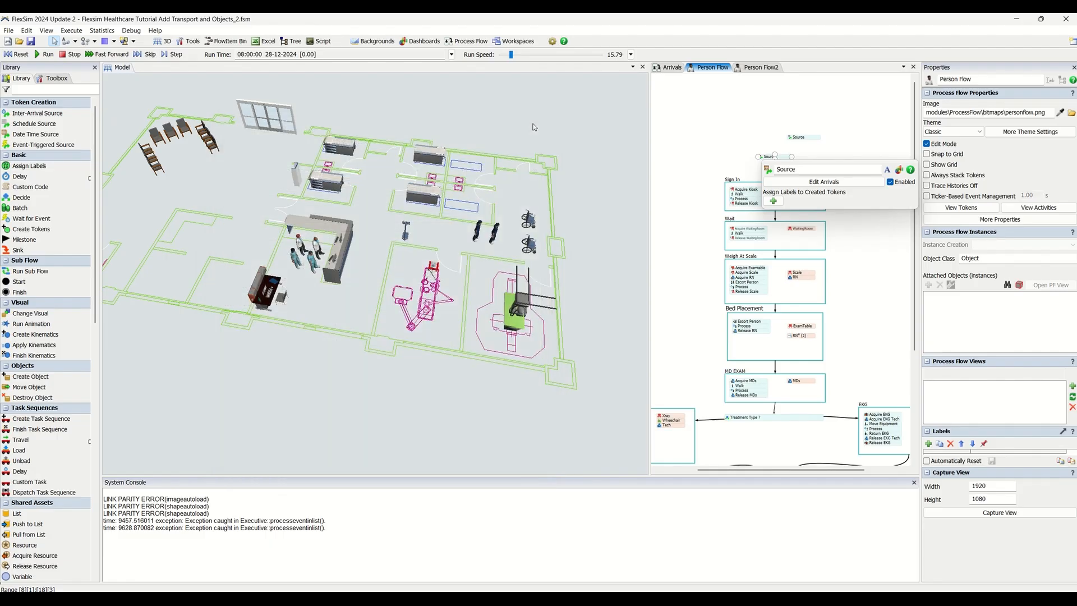
# Review the Person Flow from the source down to the Treatment Type ? decision and its treatment branches
pyautogui.click(708, 139)
pyautogui.scroll(-3, 709, 139)
pyautogui.click(765, 137)
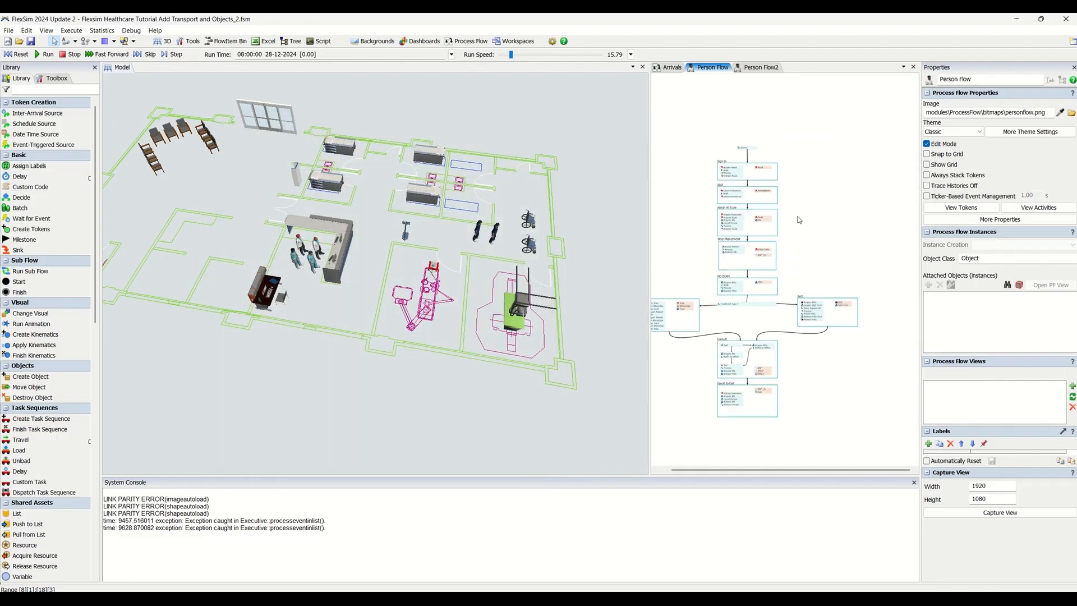
pyautogui.click(758, 304)
pyautogui.scroll(4, 750, 308)
pyautogui.click(687, 320)
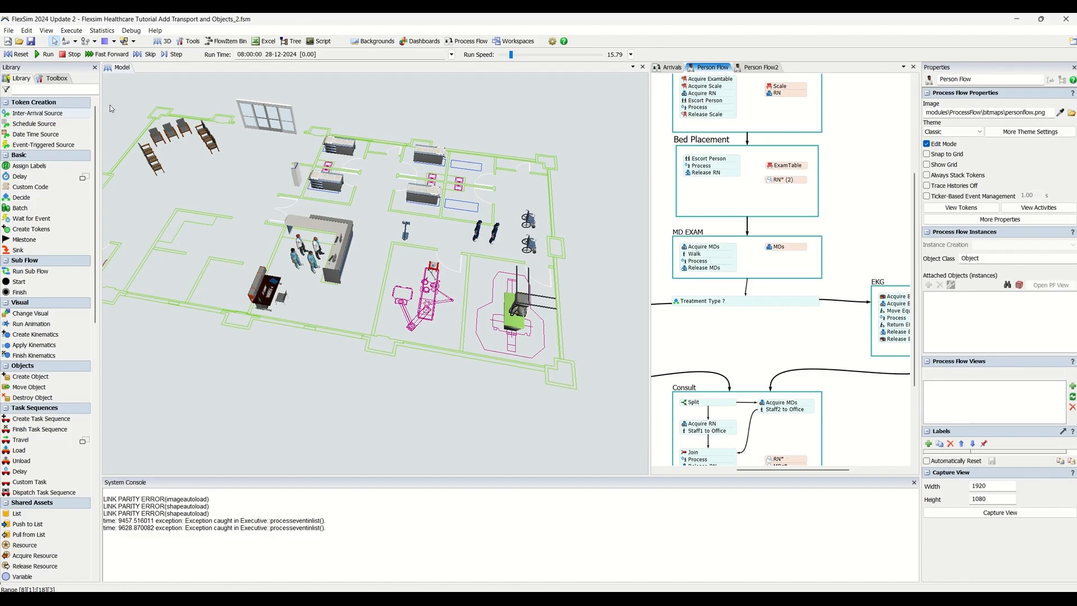
# Open the People Settings and add a second label set to the person labels
pyautogui.click(57, 78)
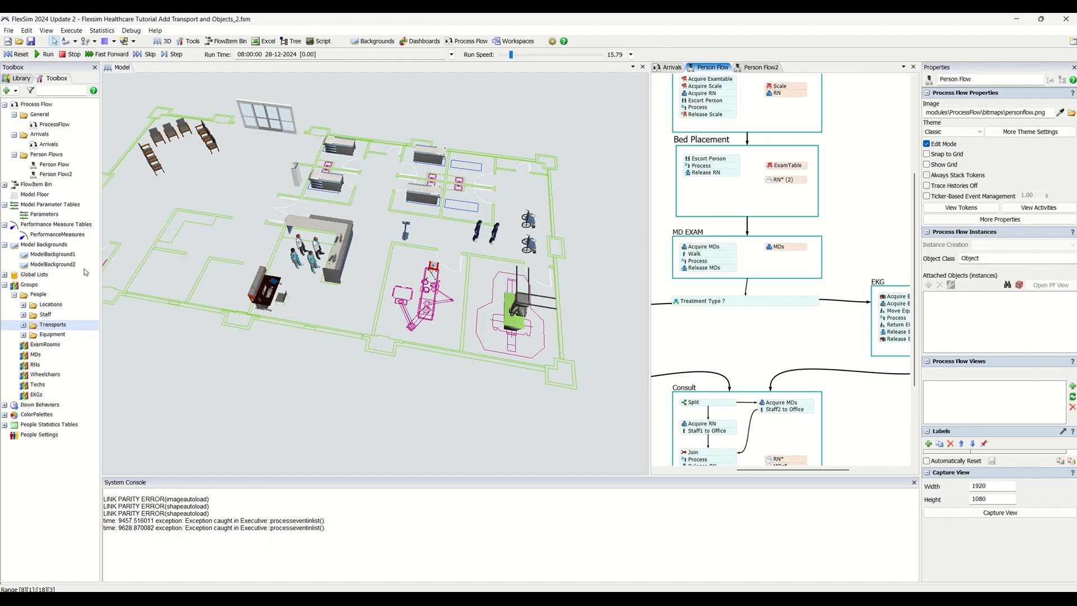
pyautogui.click(35, 436)
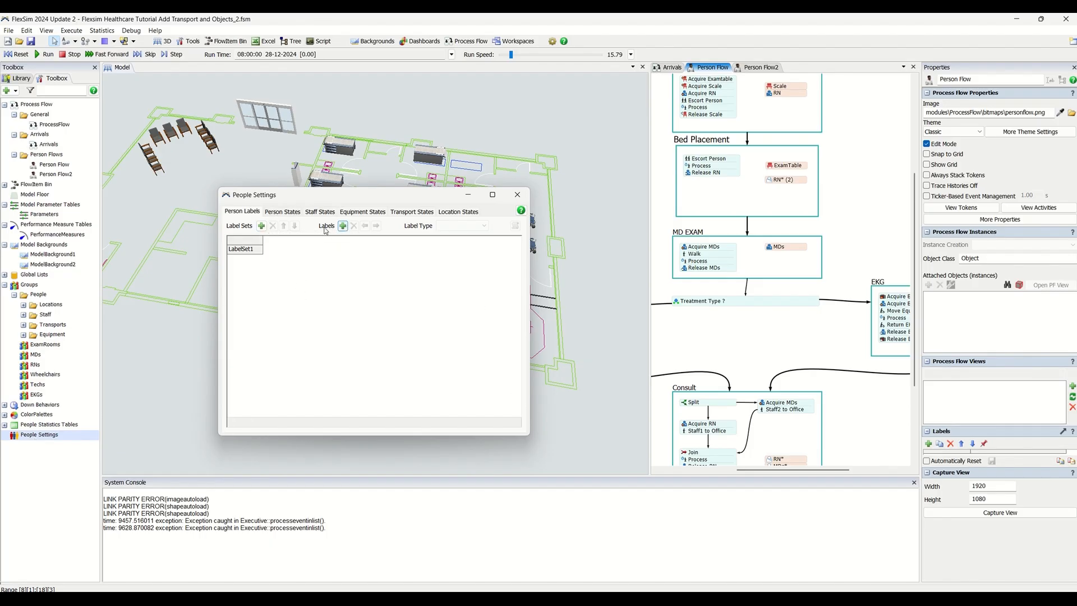
pyautogui.click(343, 226)
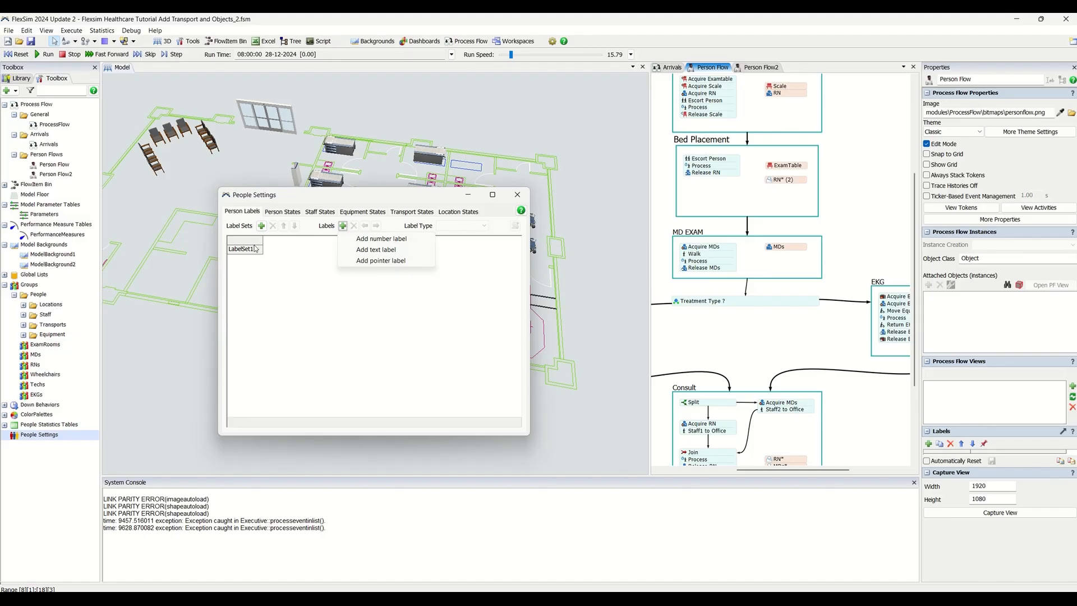
pyautogui.click(261, 225)
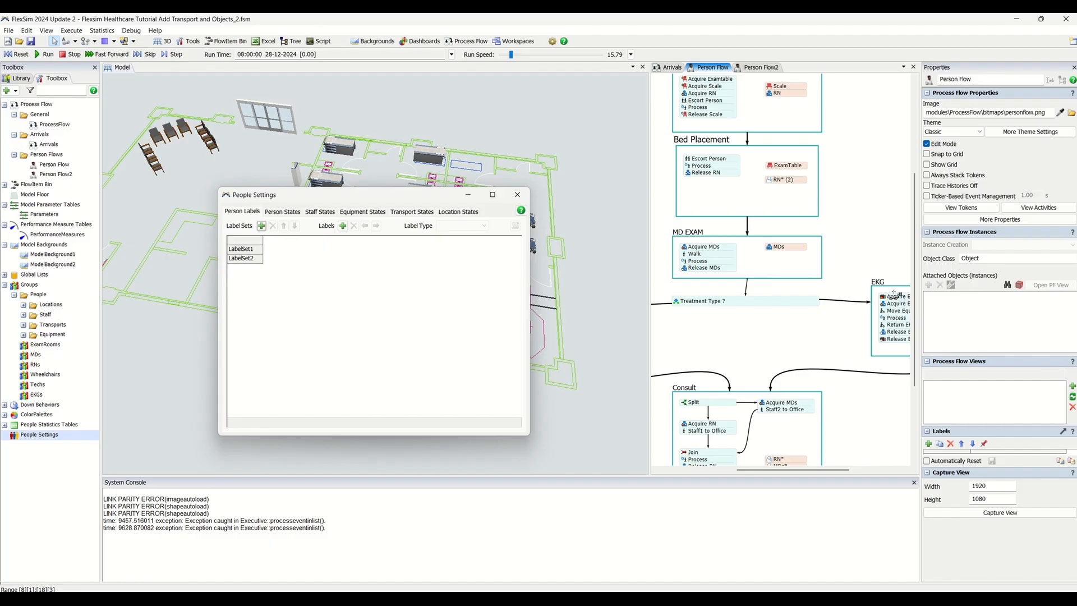
# Add three number labels to the person label sets
pyautogui.click(343, 226)
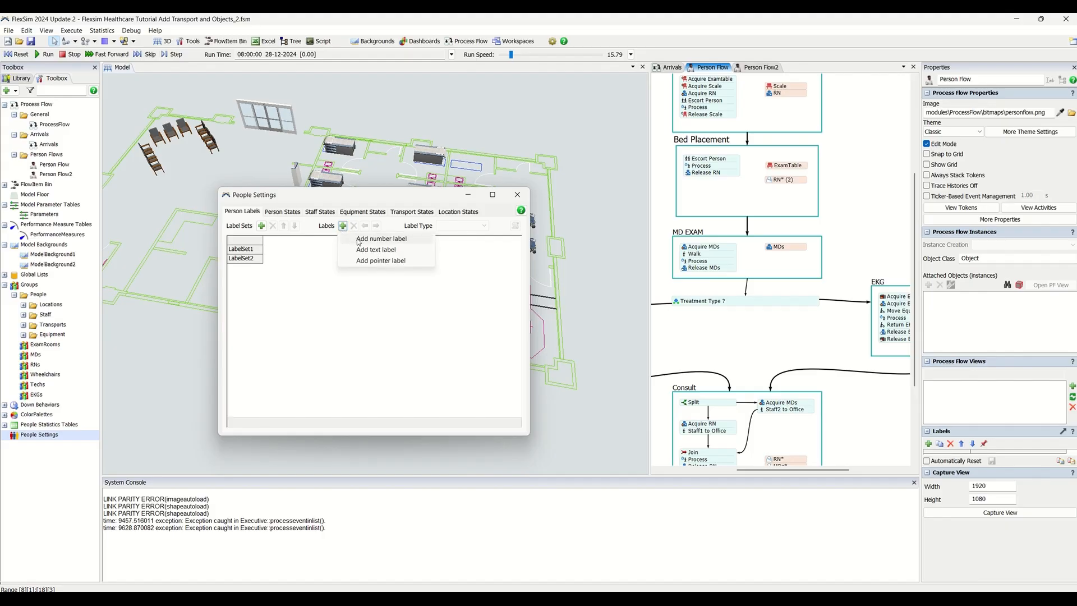
pyautogui.click(358, 240)
pyautogui.click(343, 226)
pyautogui.click(360, 239)
pyautogui.click(343, 226)
pyautogui.click(356, 240)
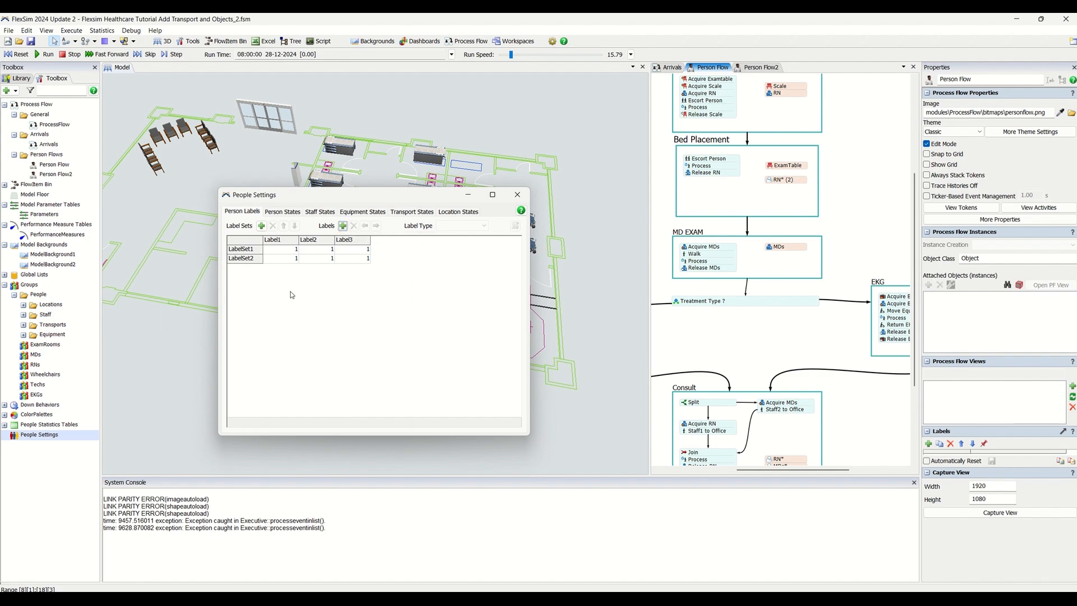
# Rename the three person labels as PCI, Acuity and Treatment
pyautogui.doubleClick(286, 241)
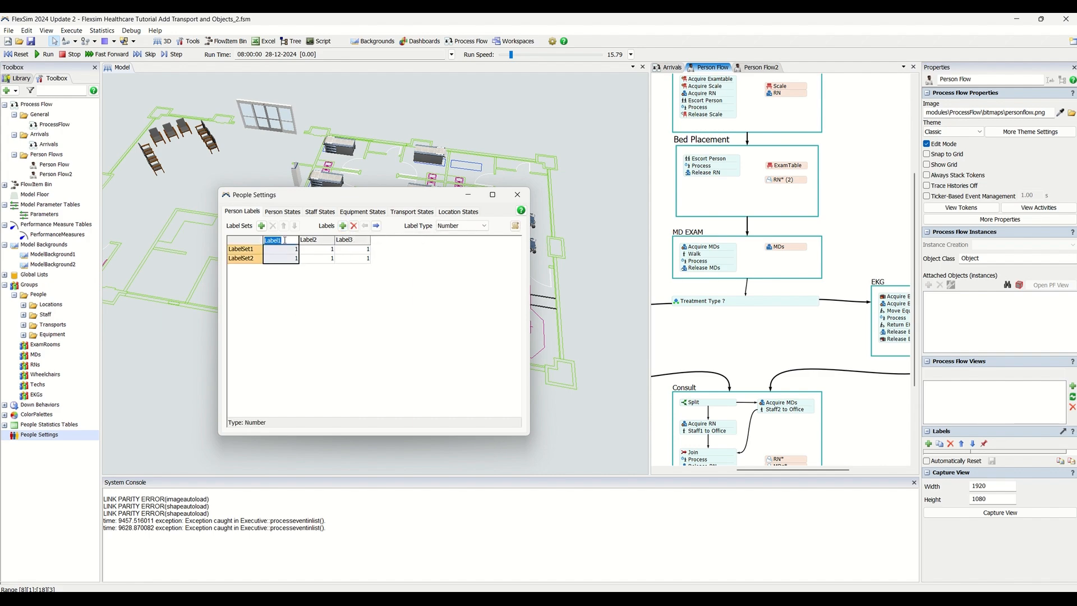
pyautogui.write('P')
pyautogui.press('BackSpace')
pyautogui.write('I')
pyautogui.doubleClick(317, 241)
pyautogui.write('AC')
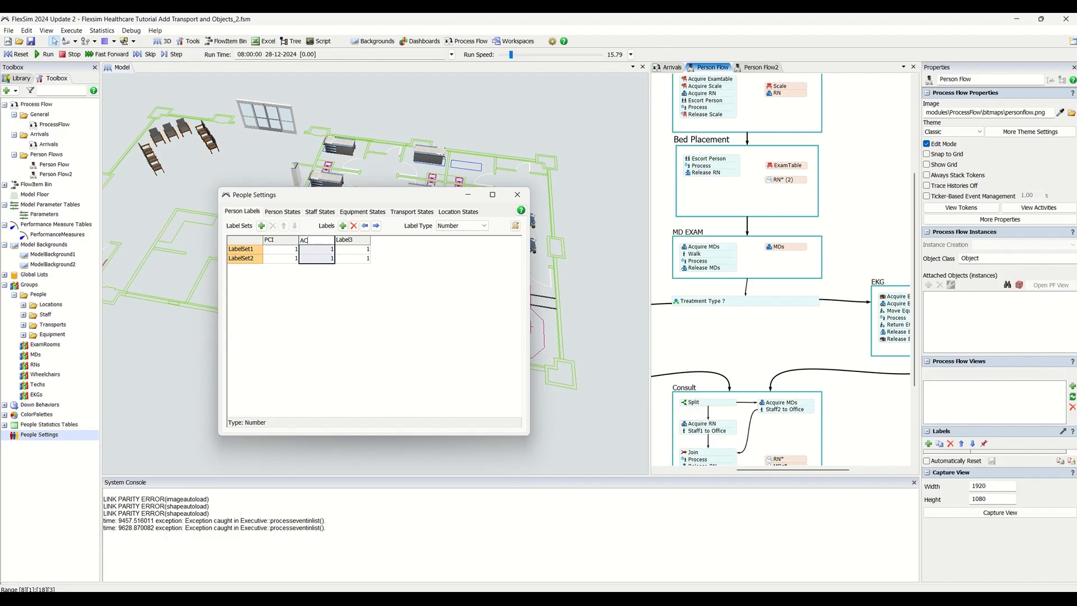
pyautogui.write('uity')
pyautogui.click(309, 240)
pyautogui.press('BackSpace')
pyautogui.write('c')
pyautogui.doubleClick(350, 240)
pyautogui.write('Traatment')
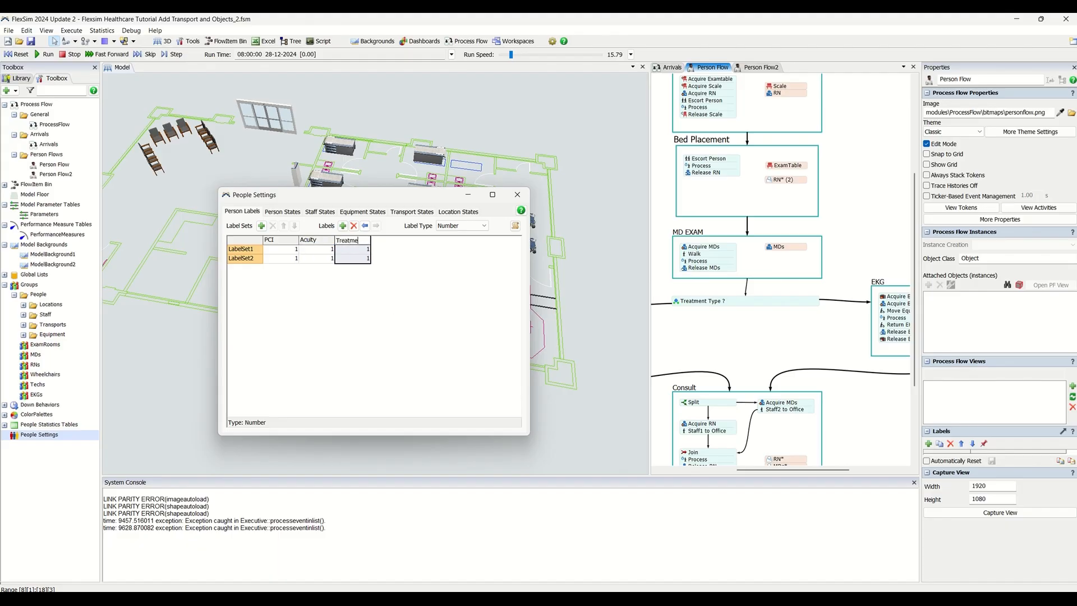
# Set the Treatment label of LabelSet2 to 2
pyautogui.click(359, 253)
pyautogui.press('Down')
pyautogui.write('2')
pyautogui.click(384, 309)
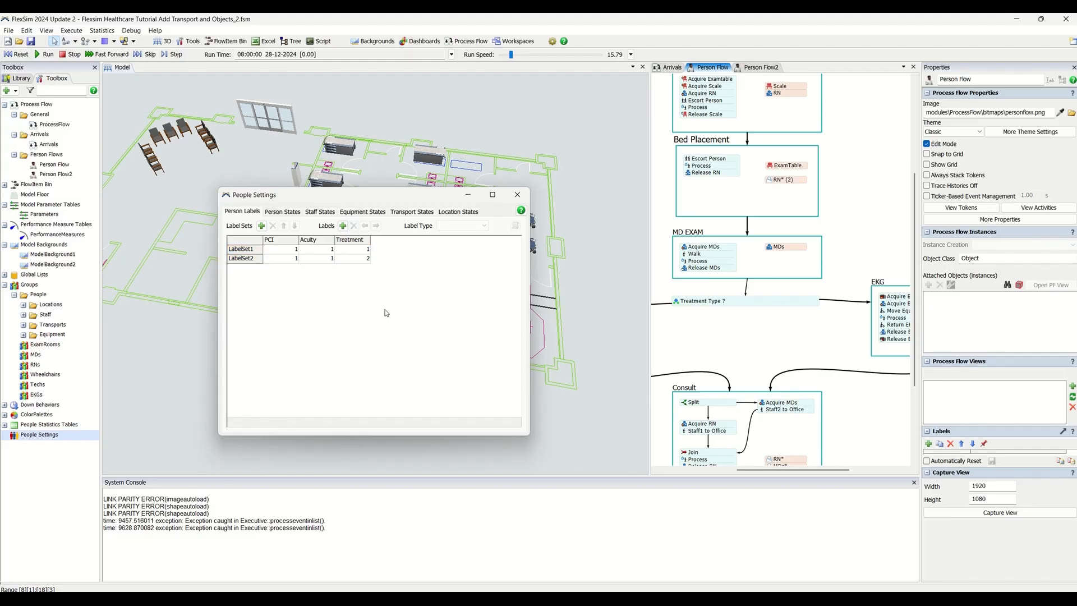
# Clear all messages from the System Console
pyautogui.click(260, 499)
pyautogui.press('Delete')
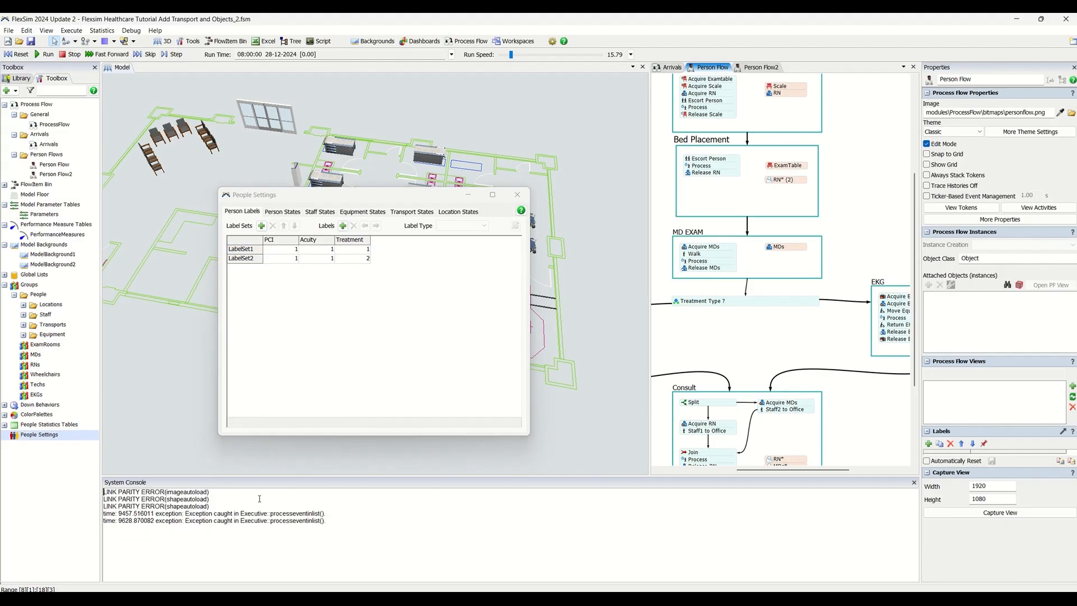
pyautogui.hotkey('ctrl', 'a')
pyautogui.press('Delete')
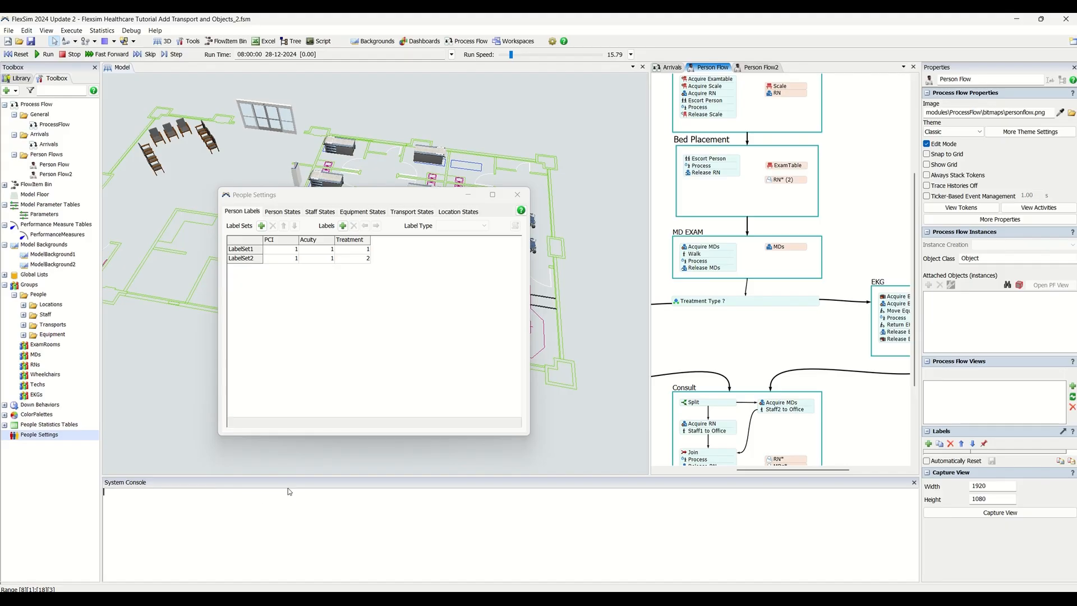
# Check the Send Token To setting of the Treatment Type ? decision, close the People Settings and review the whole Person Flow
pyautogui.click(354, 260)
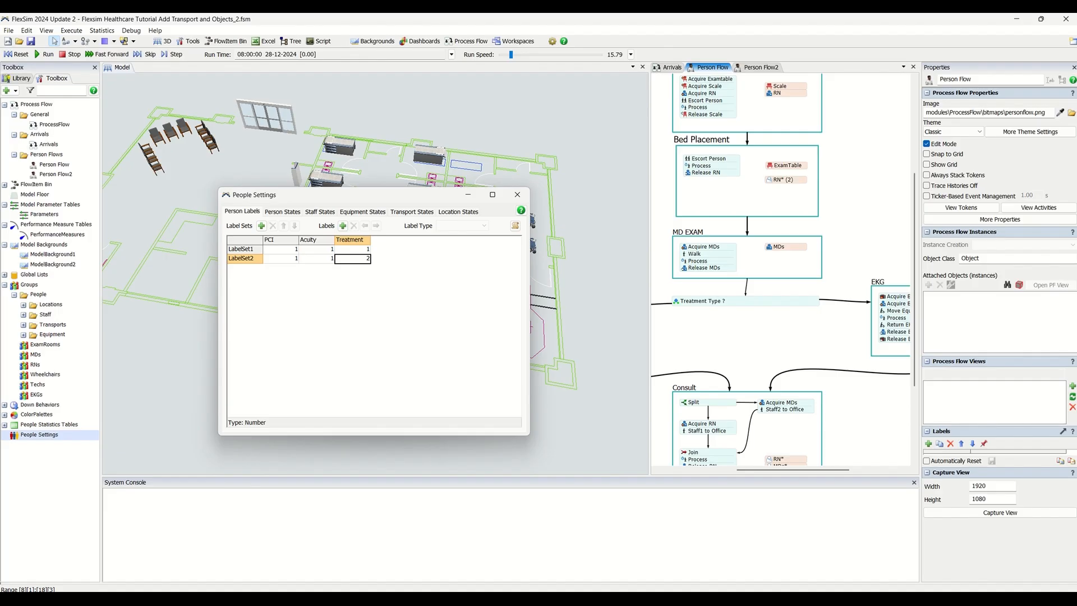
pyautogui.click(440, 275)
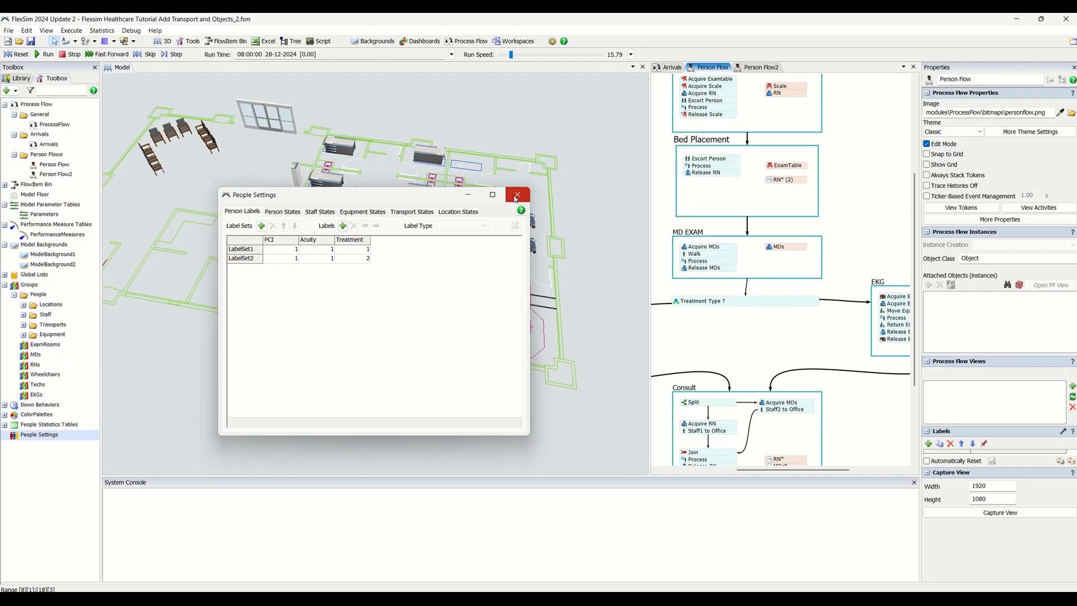
pyautogui.click(683, 303)
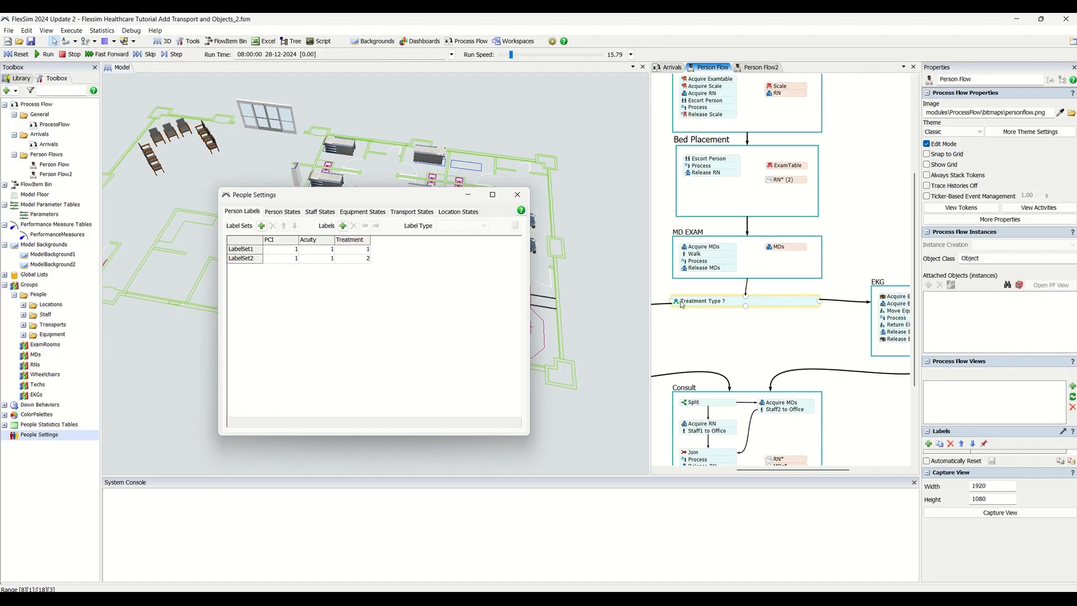
pyautogui.doubleClick(683, 303)
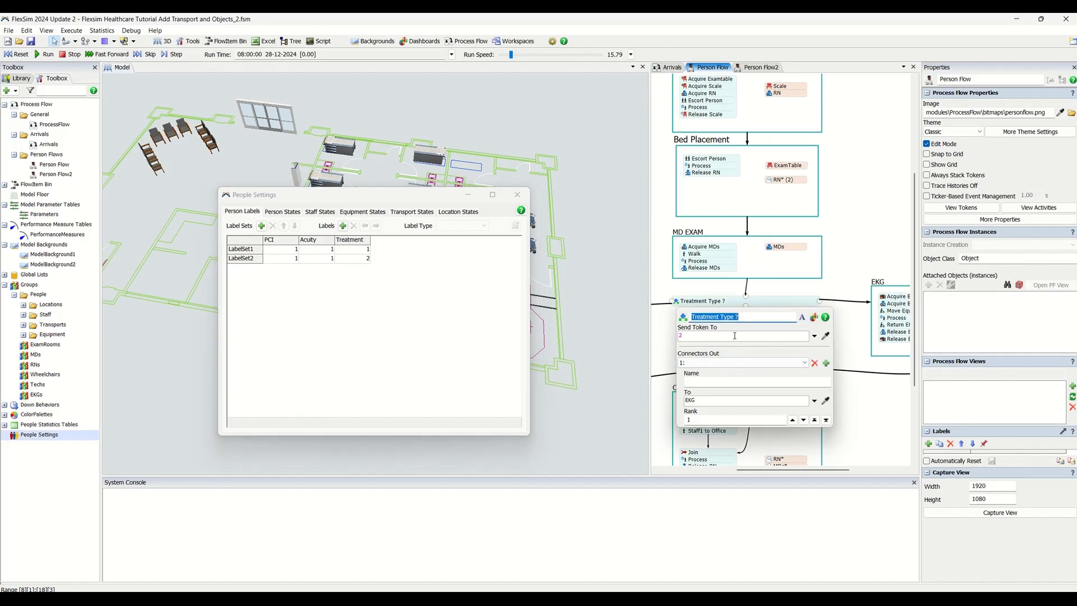
pyautogui.click(517, 195)
pyautogui.scroll(-4, 848, 239)
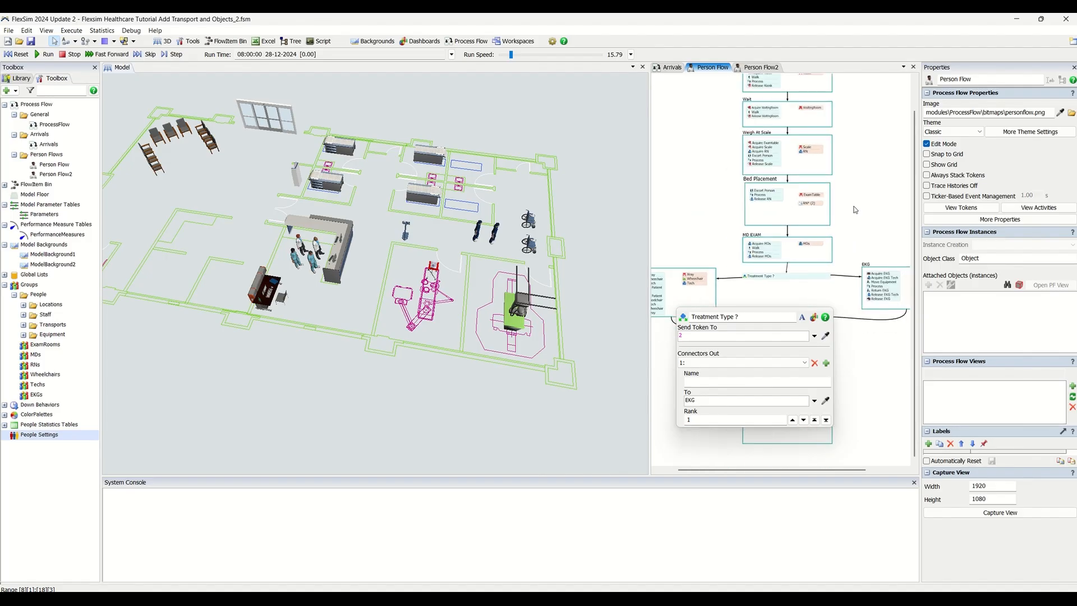
pyautogui.scroll(-4, 855, 210)
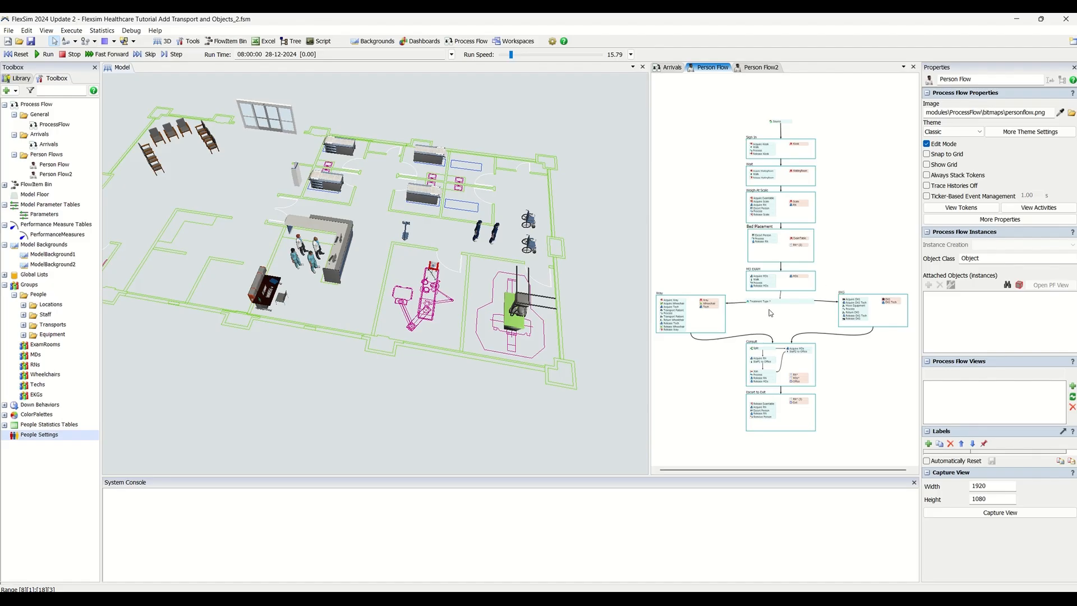
pyautogui.click(567, 252)
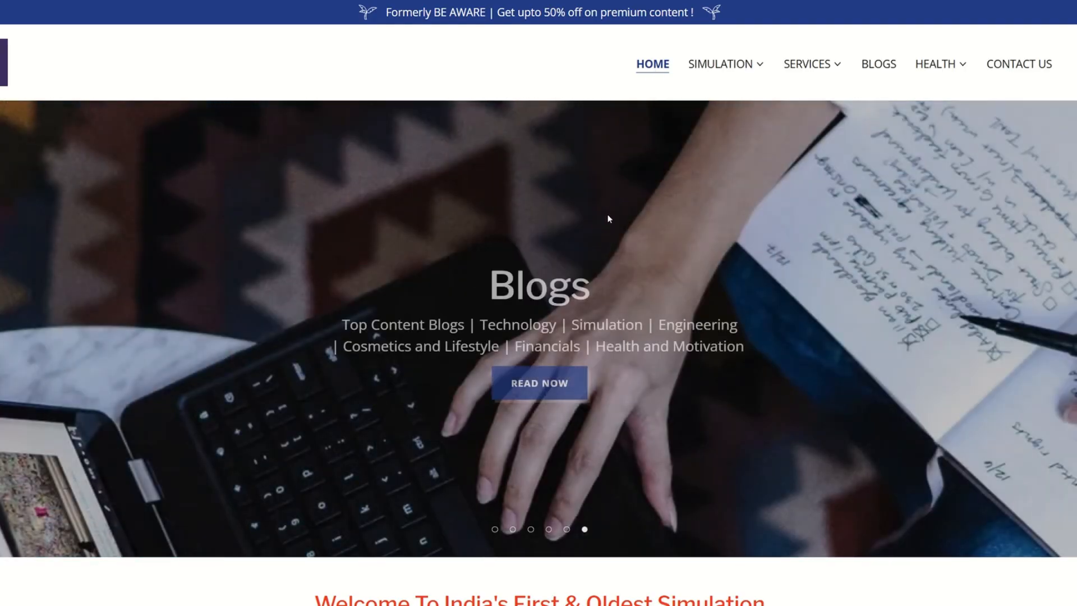
# Look through the LeanSimCorp website's home page and the list of its simulation pages
pyautogui.scroll(-8, 671, 221)
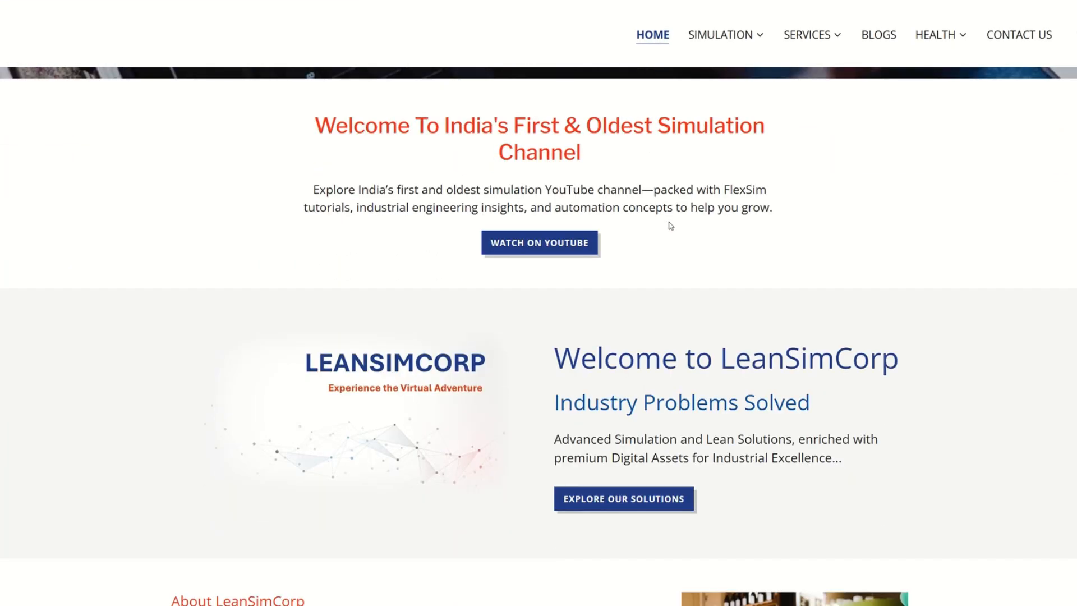
pyautogui.scroll(-1, 671, 226)
pyautogui.scroll(-7, 671, 226)
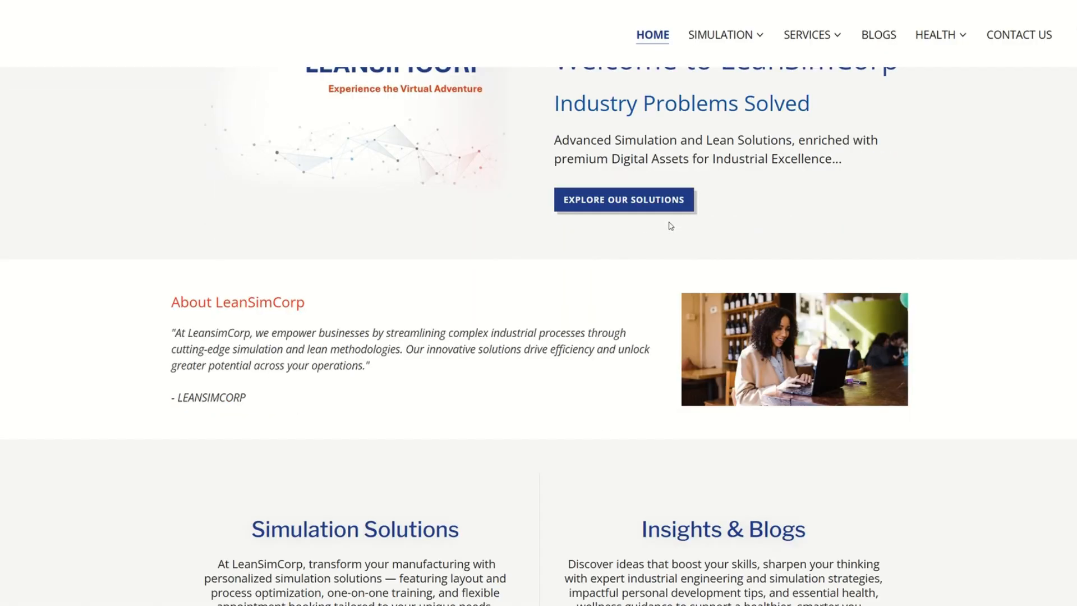
pyautogui.scroll(-2, 671, 226)
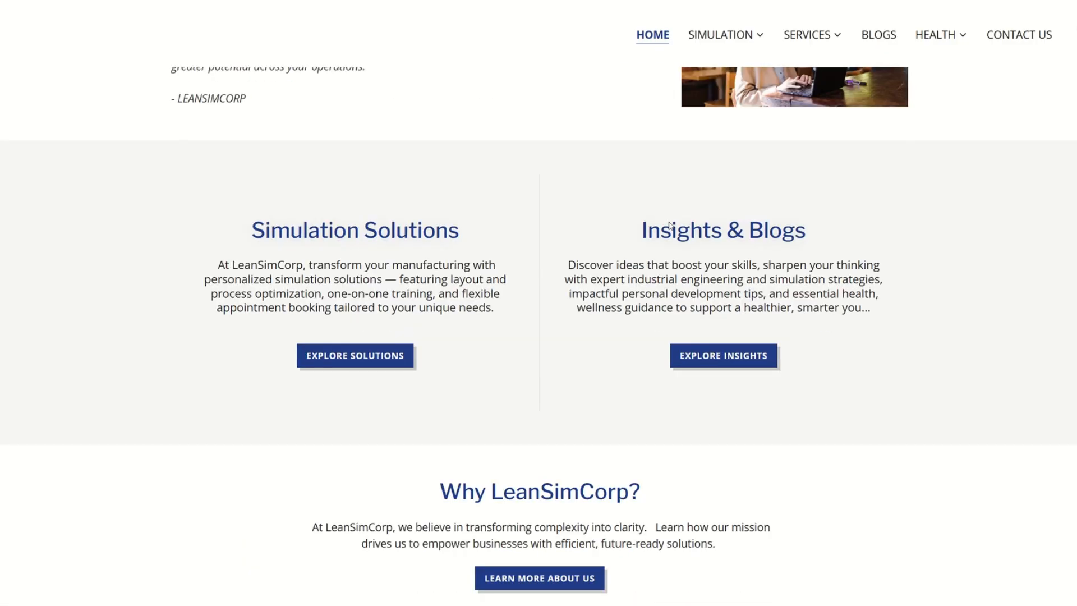
pyautogui.scroll(-1, 670, 225)
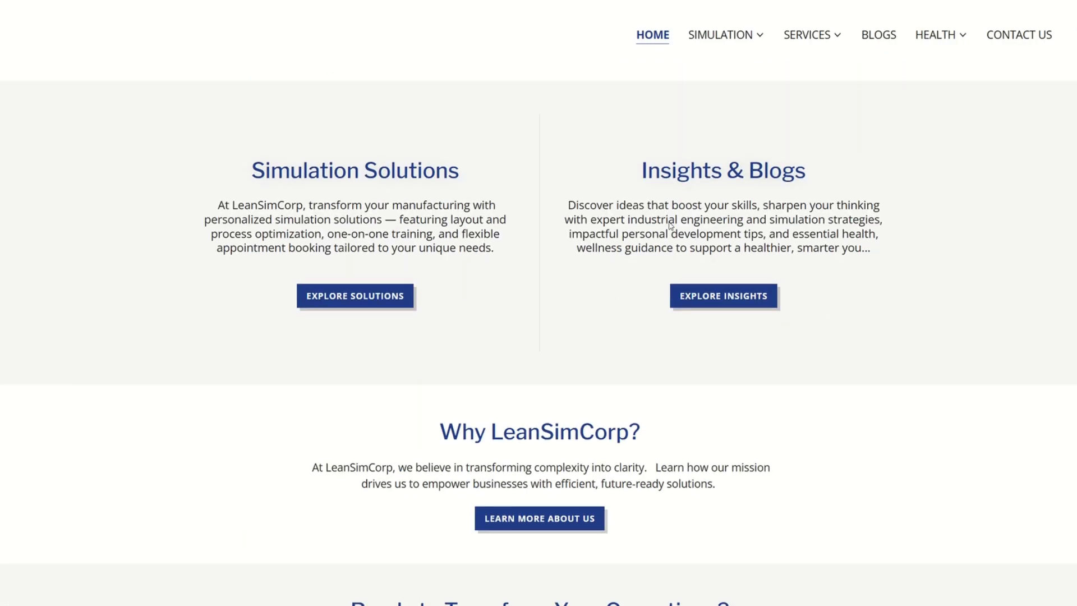
pyautogui.click(747, 38)
pyautogui.click(739, 76)
pyautogui.click(724, 38)
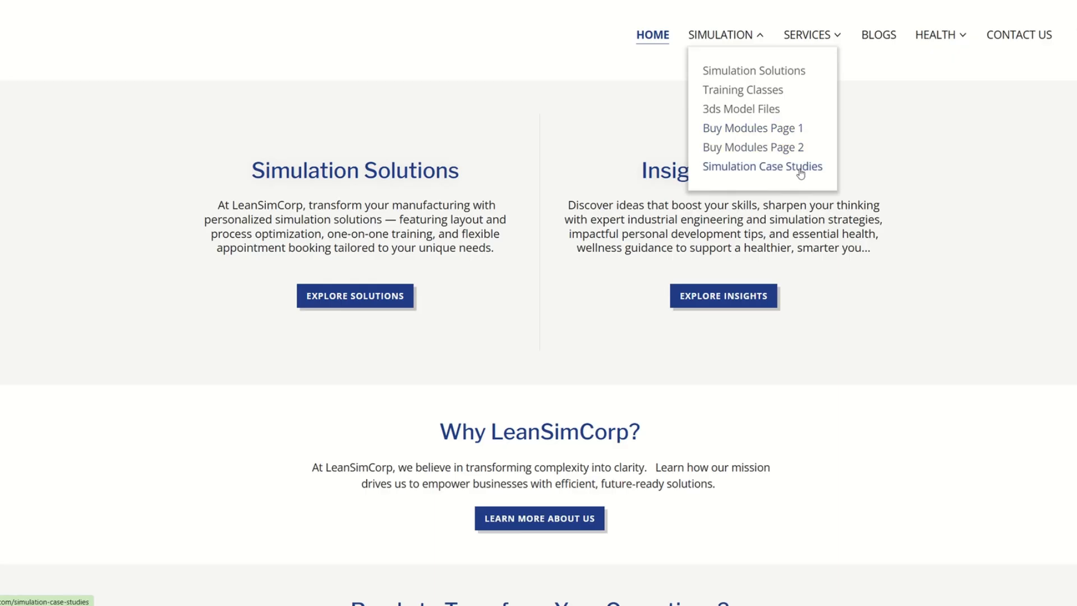
# Examine the website's Simulation Solutions page, from the one-to-one session offer to the online appointment services
pyautogui.click(808, 35)
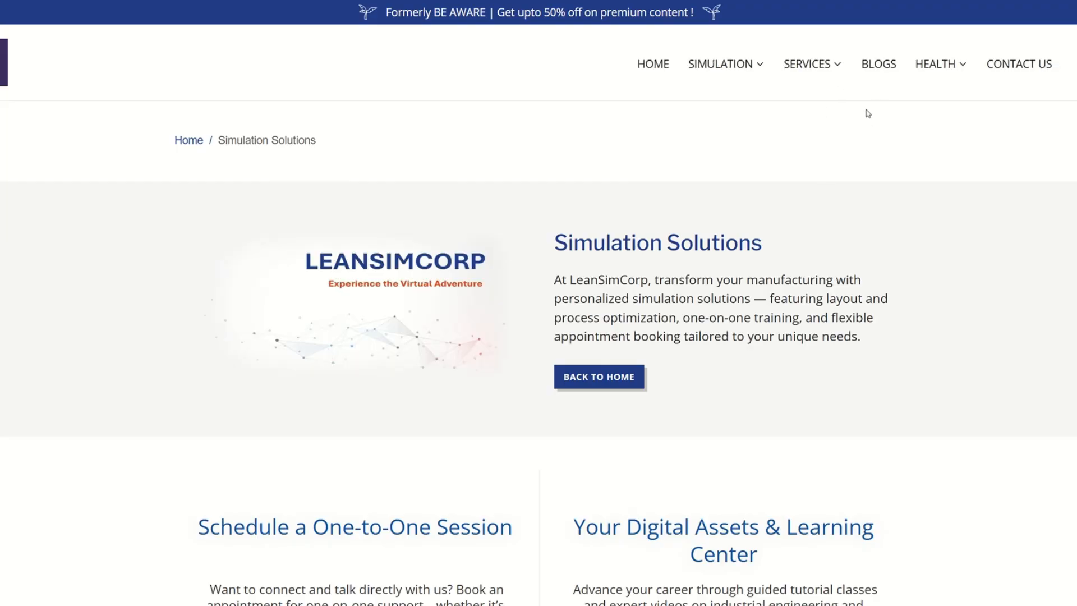
pyautogui.scroll(-3, 775, 241)
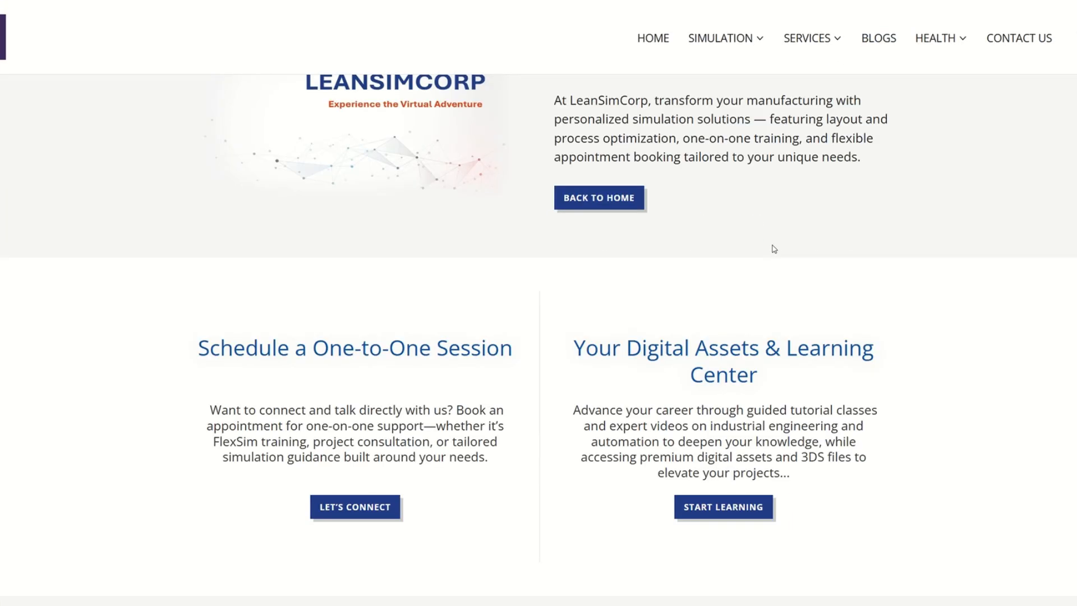
pyautogui.scroll(2, 775, 245)
pyautogui.scroll(-2, 712, 196)
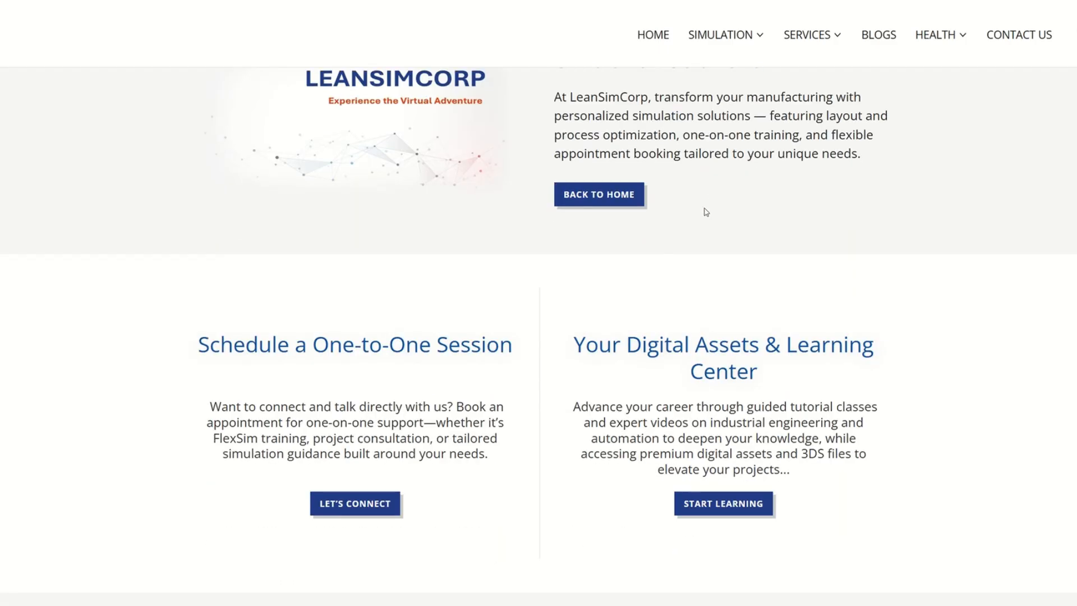
pyautogui.scroll(-2, 705, 212)
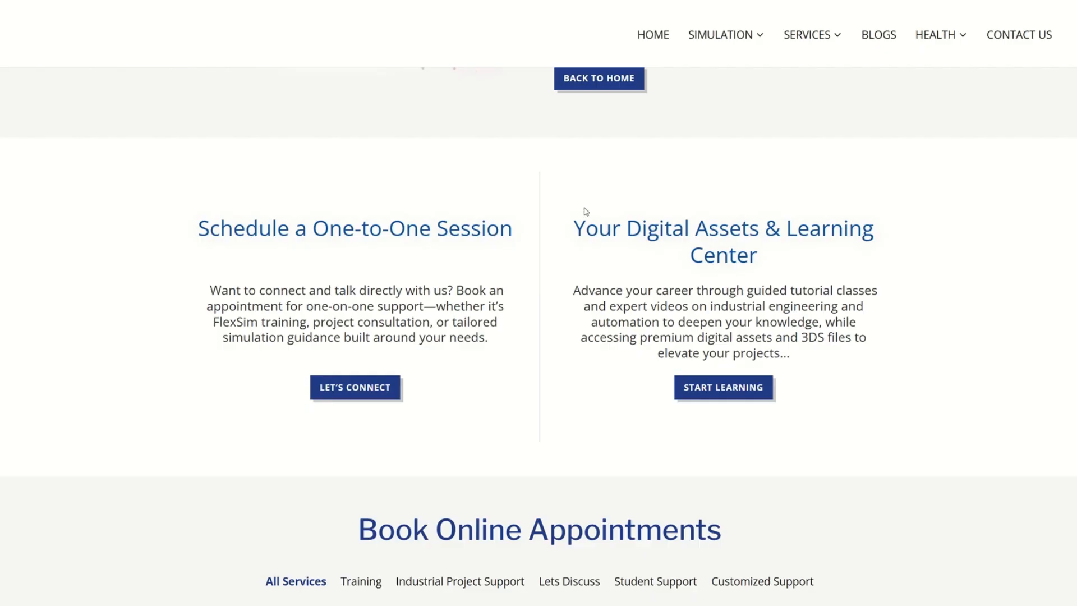
pyautogui.scroll(-2, 741, 259)
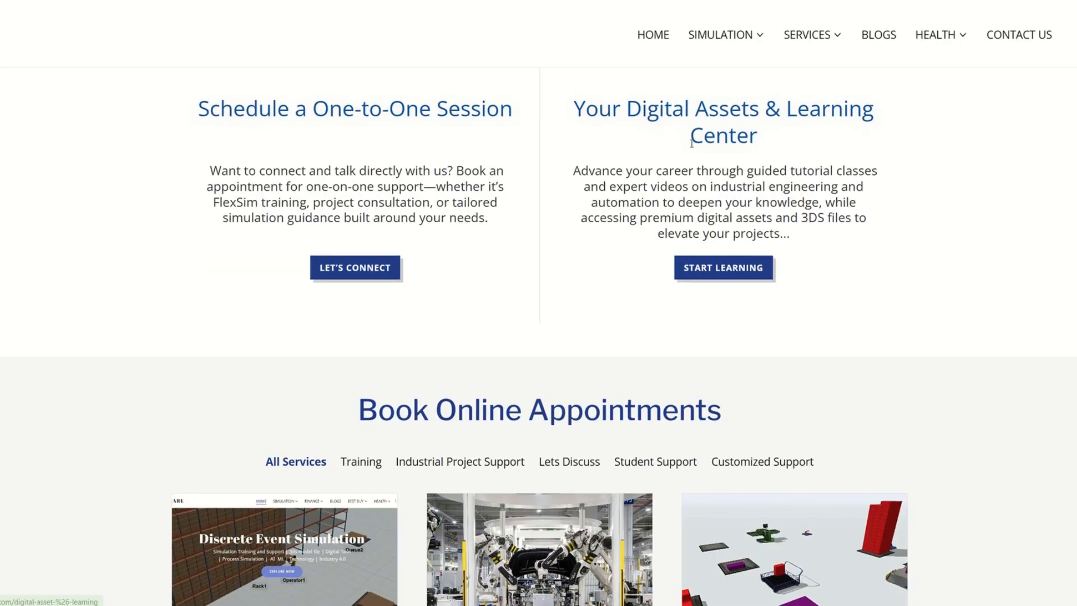
pyautogui.scroll(-15, 832, 203)
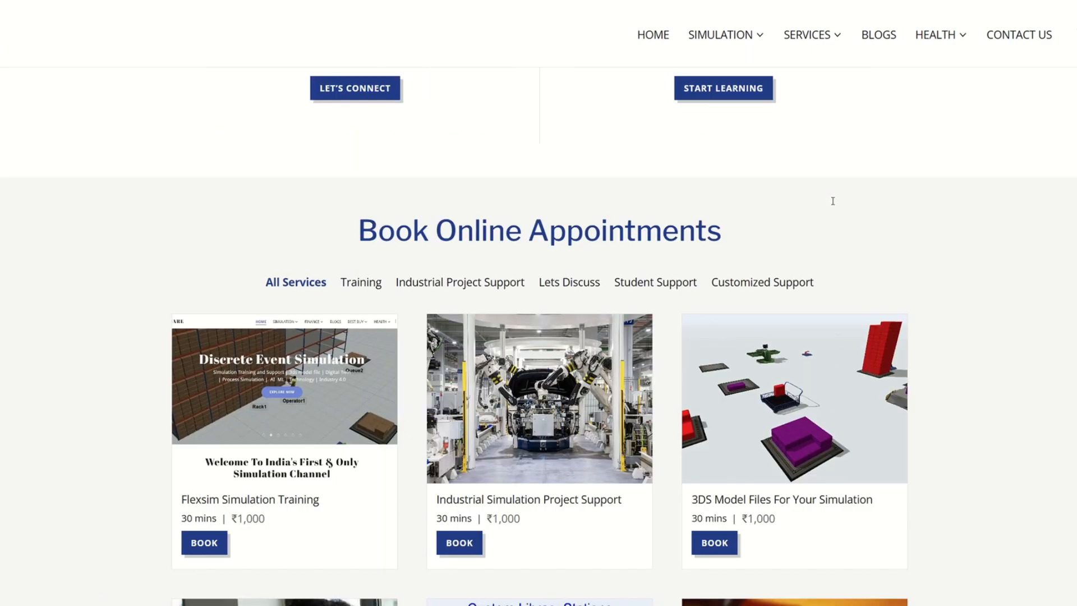
pyautogui.scroll(-1, 684, 250)
pyautogui.scroll(15, 685, 252)
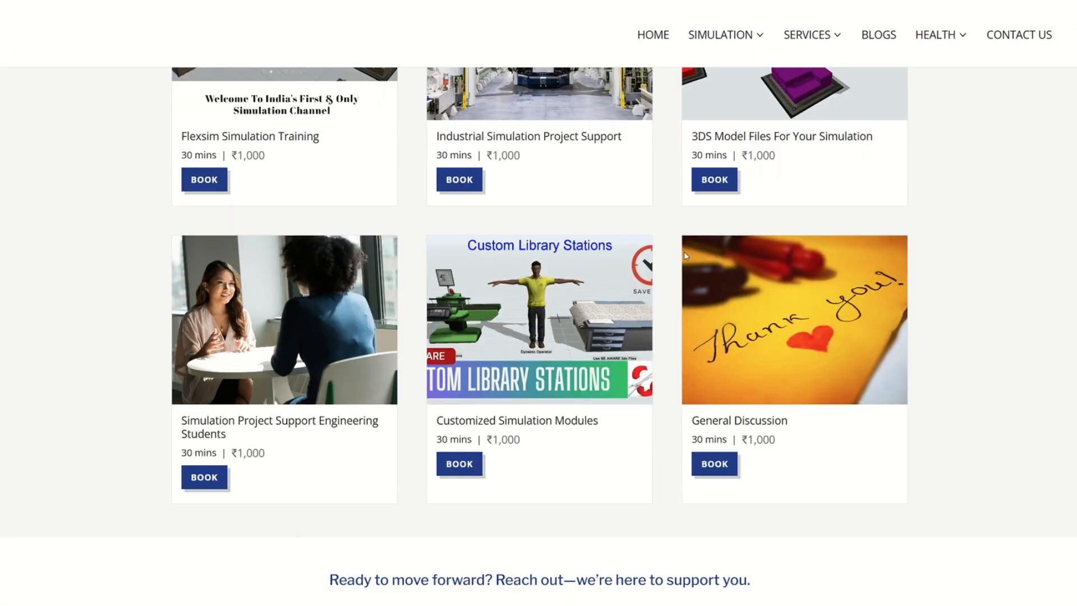
# Open the website's Premium Training Classes page and read the benefits and activation instructions for the premium content subscription
pyautogui.scroll(8, 756, 221)
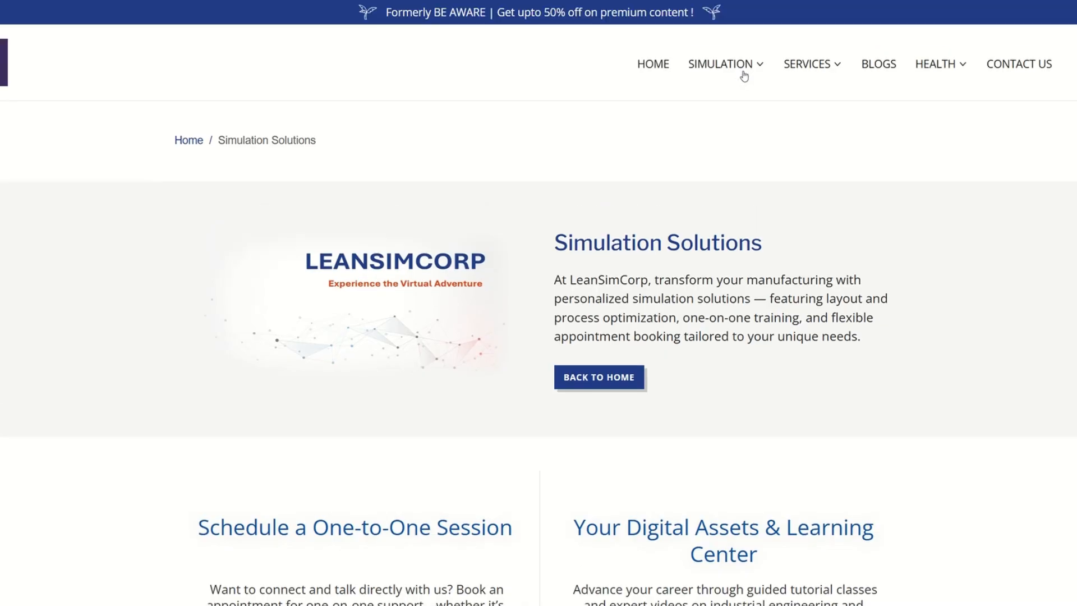
pyautogui.moveTo(741, 70)
pyautogui.click(758, 119)
pyautogui.scroll(-9, 464, 344)
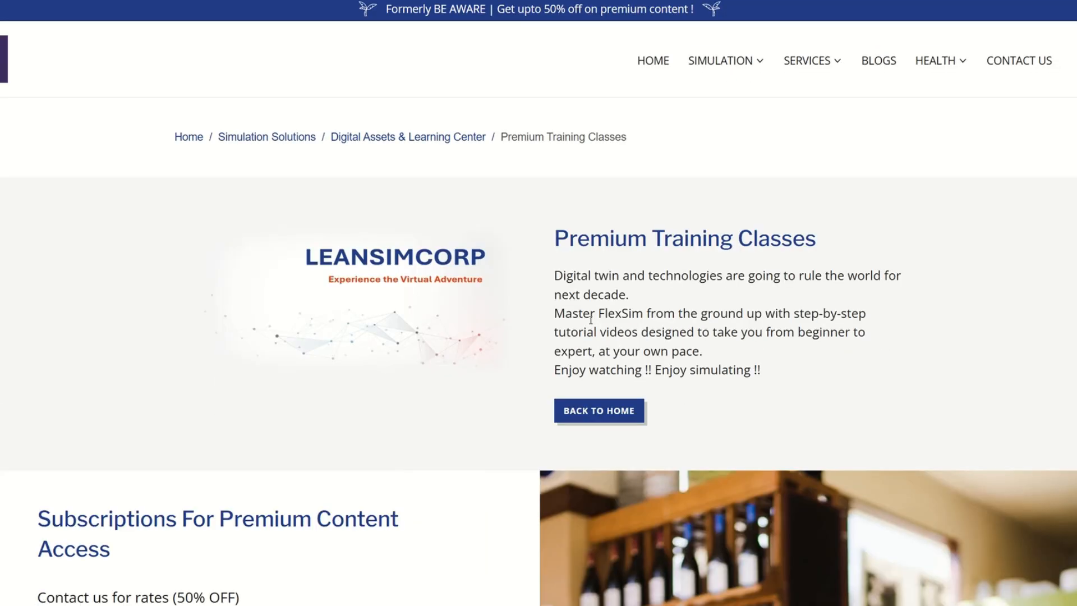
pyautogui.scroll(-4, 446, 322)
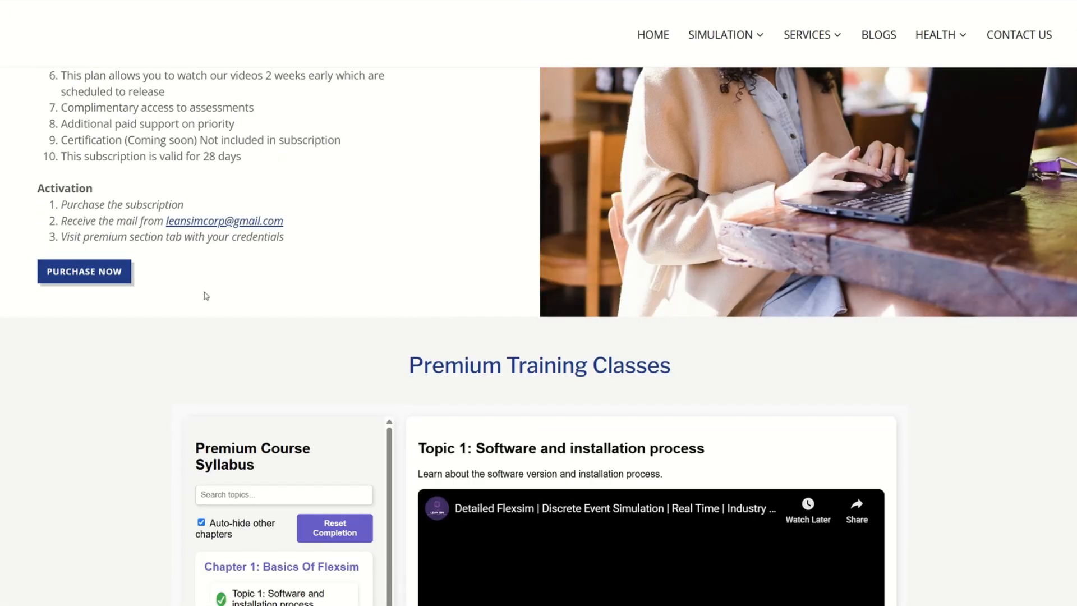
pyautogui.scroll(4, 204, 295)
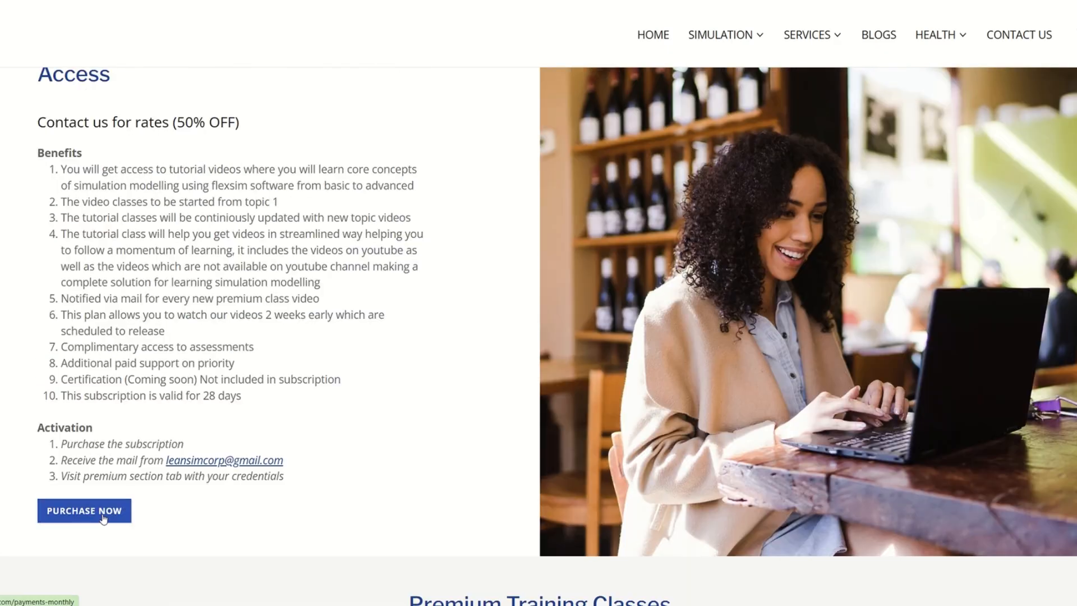
# Look through the chapters of the Premium Course Syllabus beside the Topic 1 training video
pyautogui.scroll(-12, 103, 518)
pyautogui.scroll(-3, 332, 367)
pyautogui.scroll(-5, 332, 368)
pyautogui.scroll(10, 290, 286)
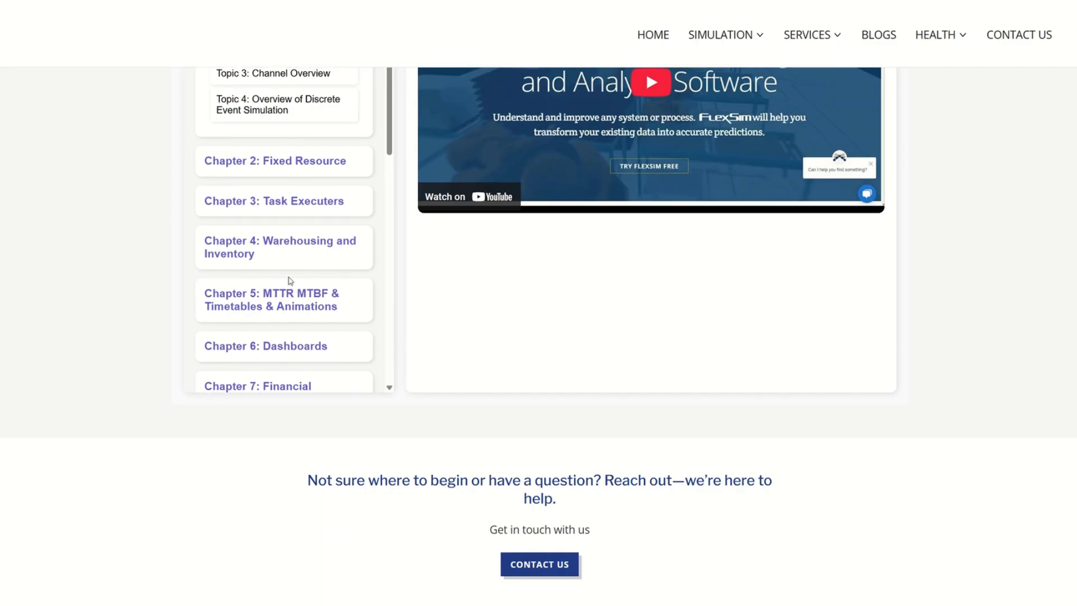
pyautogui.scroll(3, 290, 324)
pyautogui.scroll(-8, 308, 356)
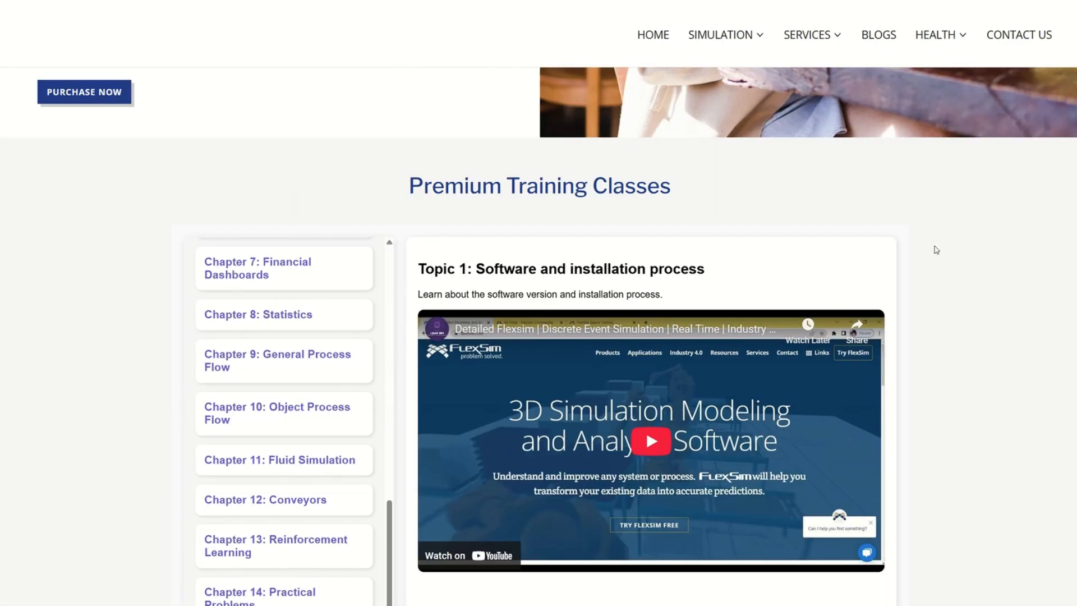
# Open the website's blogs page and look through its introduction, subscription section, list of posts and categories
pyautogui.scroll(6, 953, 257)
pyautogui.scroll(8, 953, 225)
pyautogui.click(879, 39)
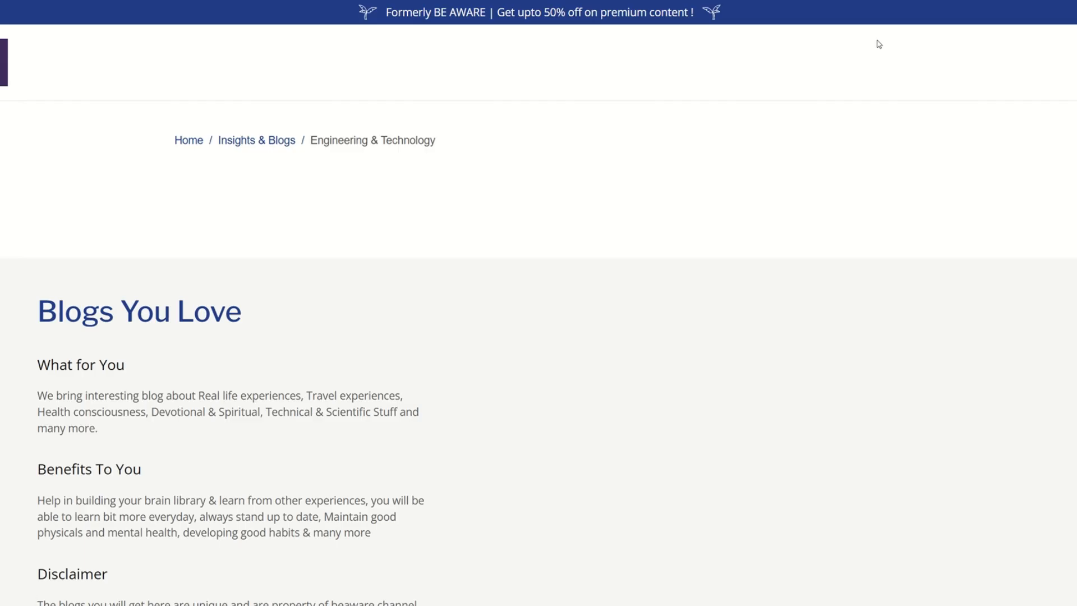
pyautogui.scroll(-5, 612, 353)
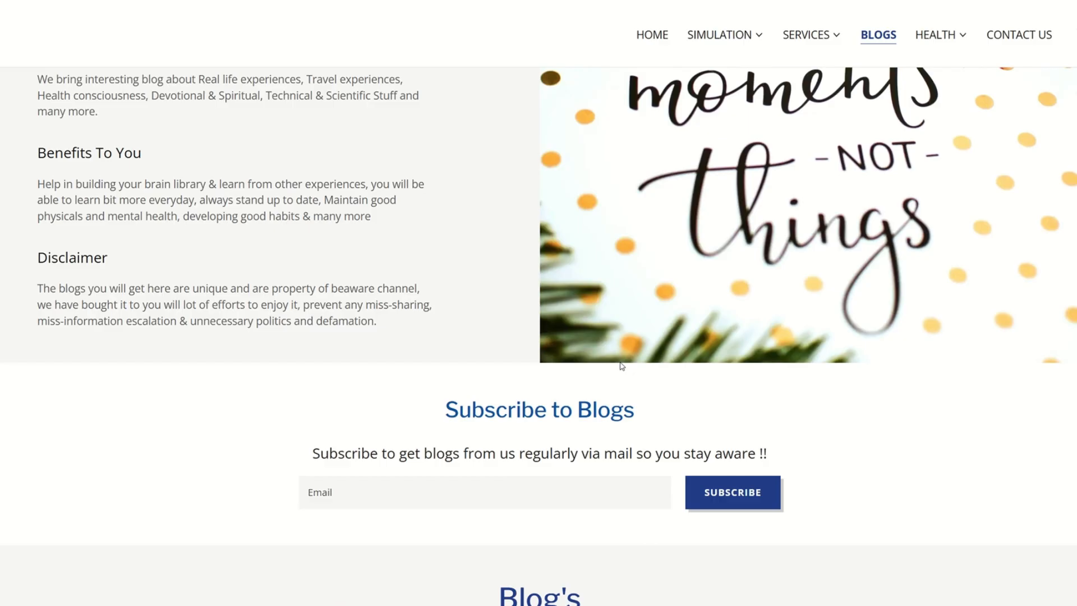
pyautogui.scroll(-6, 644, 385)
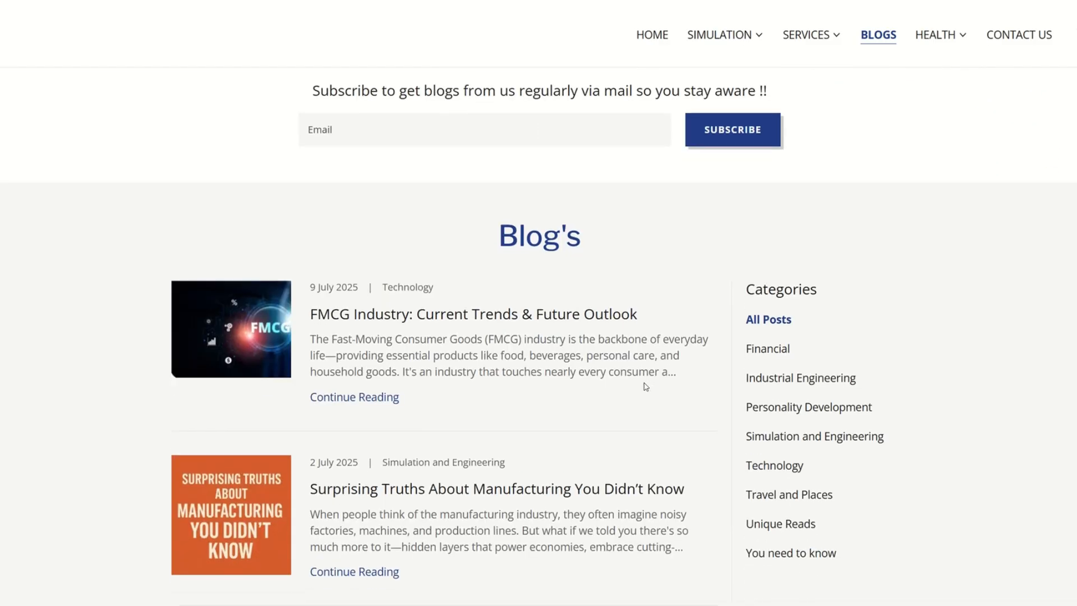
pyautogui.scroll(-2, 647, 387)
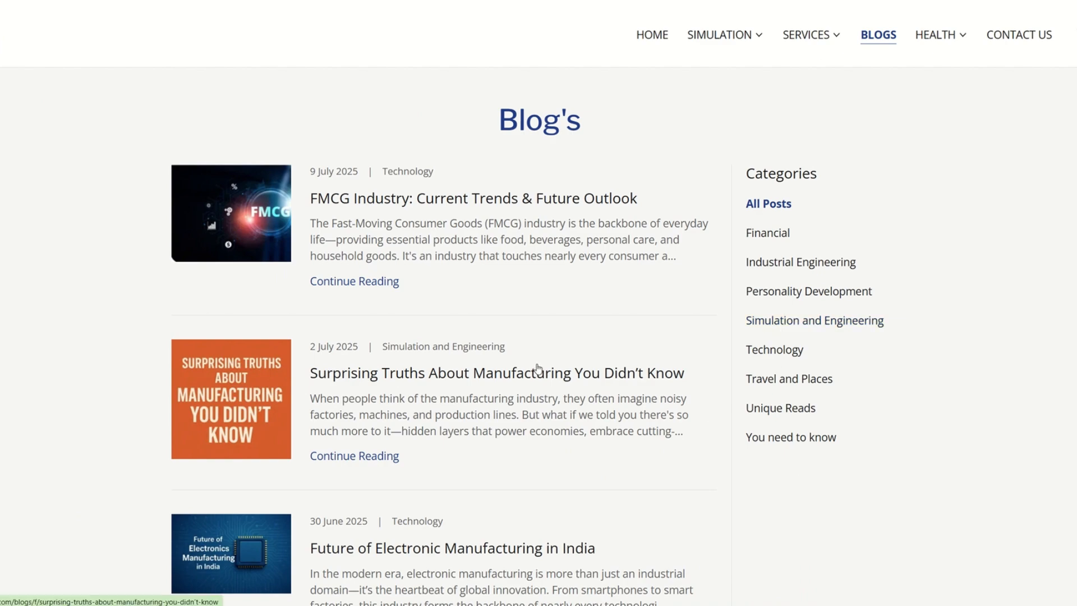
pyautogui.scroll(-5, 596, 357)
pyautogui.scroll(-7, 595, 357)
pyautogui.scroll(15, 655, 373)
pyautogui.scroll(5, 655, 373)
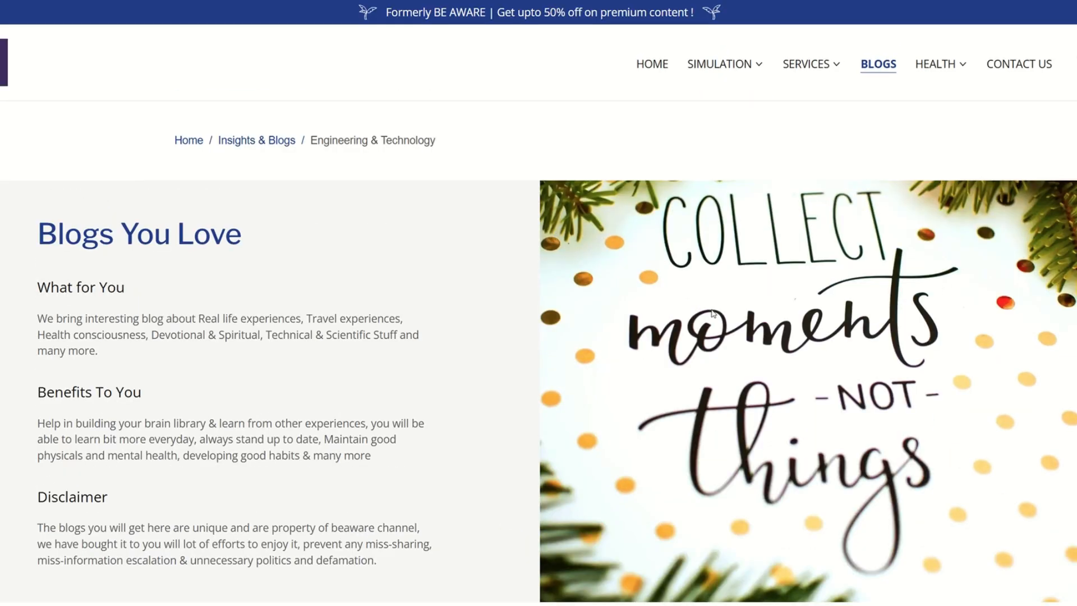